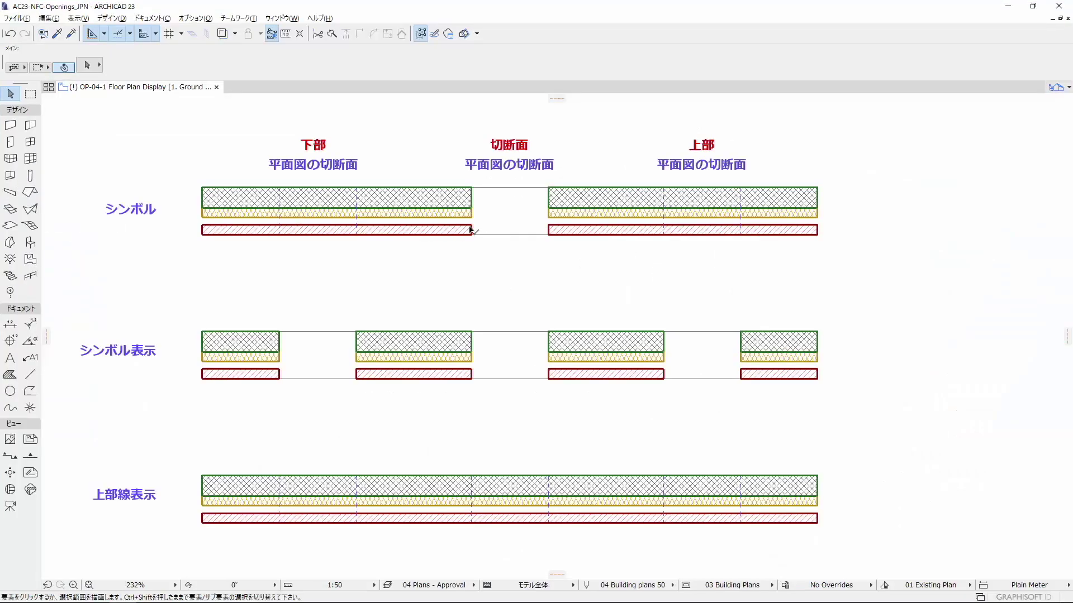
Select the opening in the シンボル row and inspect its floor plan display mode (Symbol)
{"action": "left_click", "coordinate": [471, 240]}
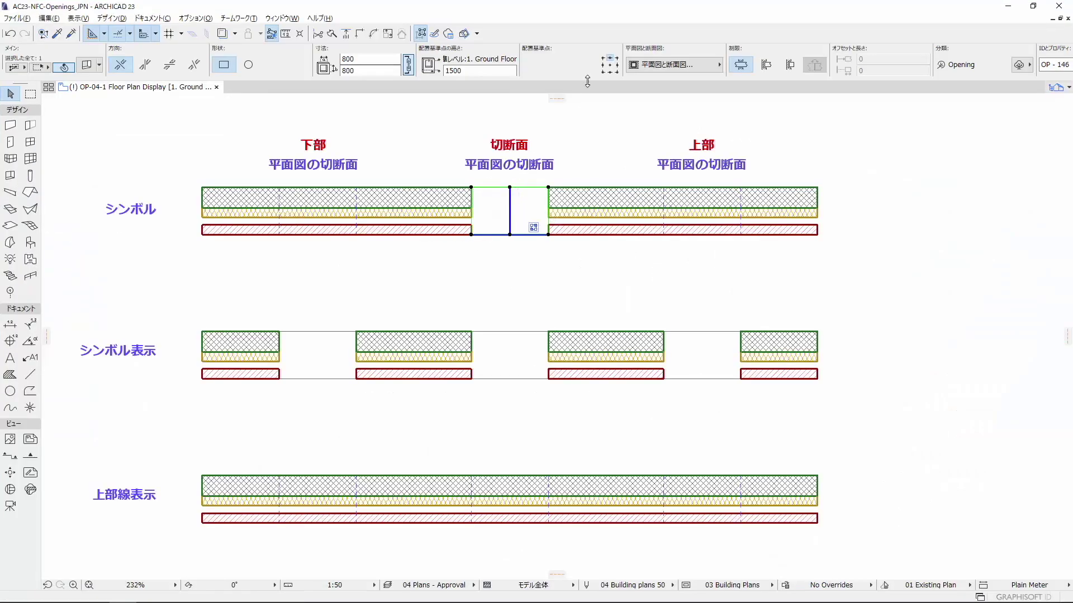
{"action": "left_click", "coordinate": [634, 66]}
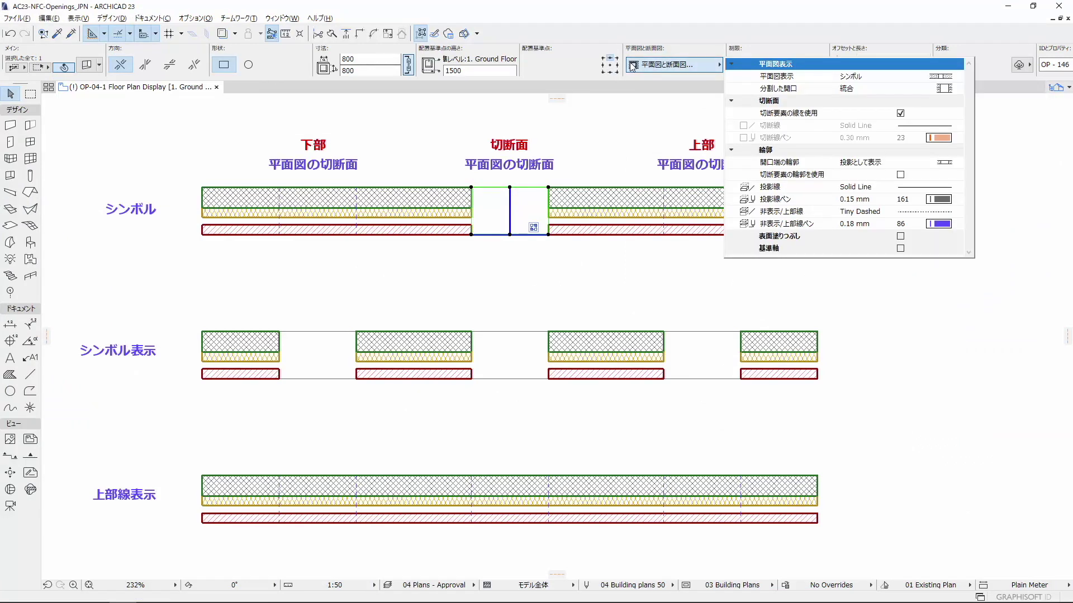
{"action": "left_click", "coordinate": [942, 79]}
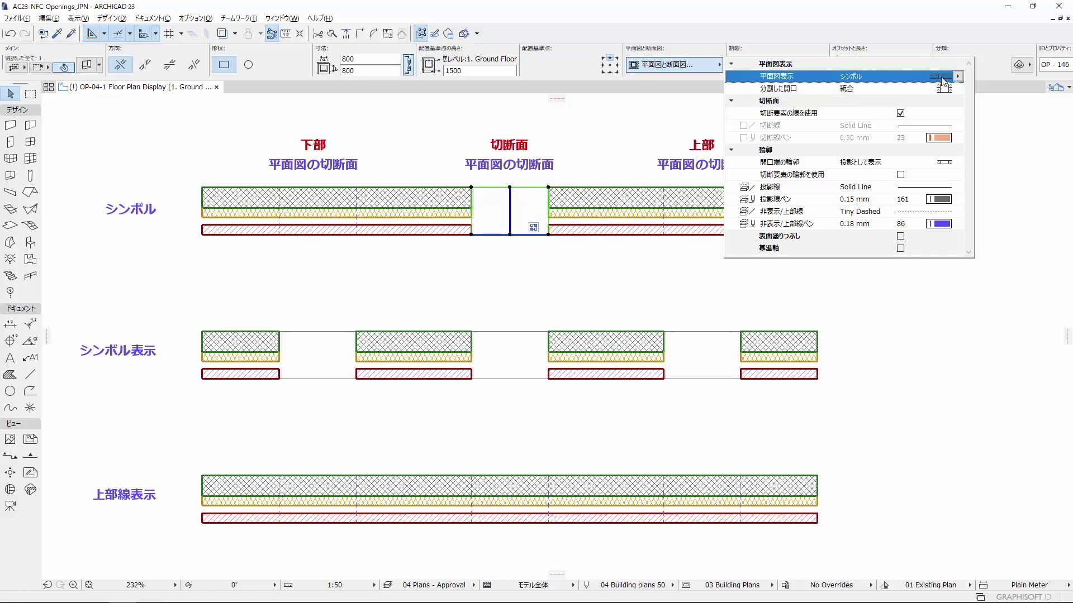
In 3D, read the three openings' heights (1000, 1500, 2000), then return to the floor plan
{"action": "key", "text": "F5"}
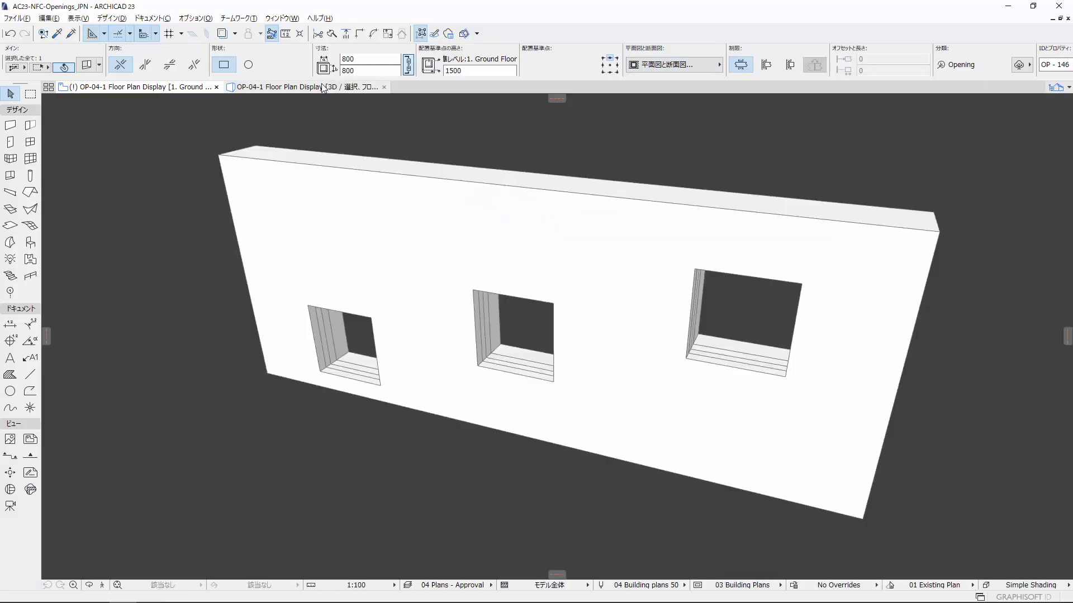
{"action": "key", "text": "Escape"}
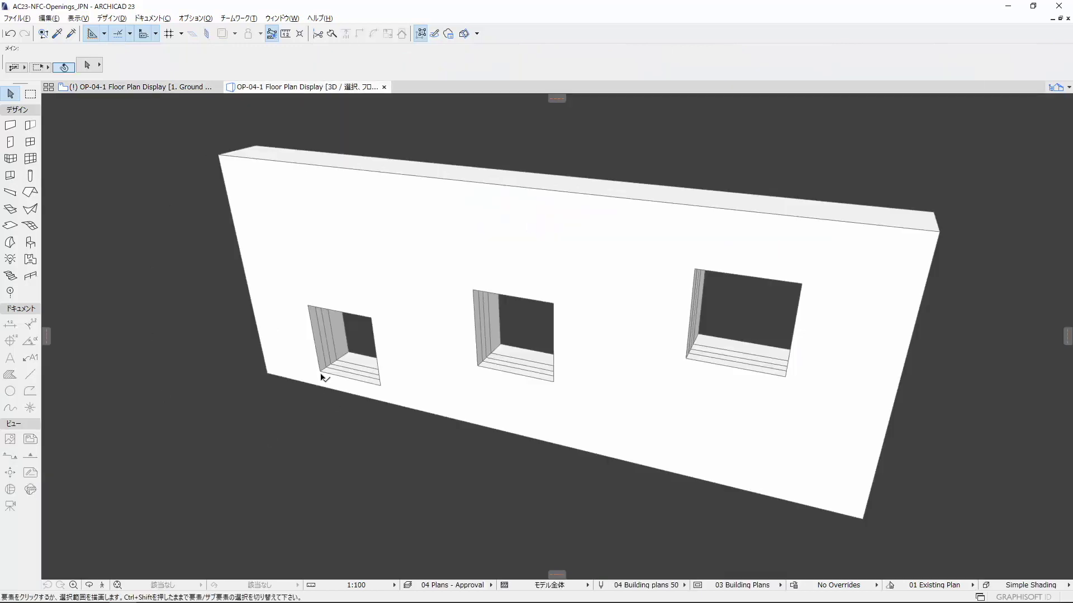
{"action": "left_click", "coordinate": [322, 373]}
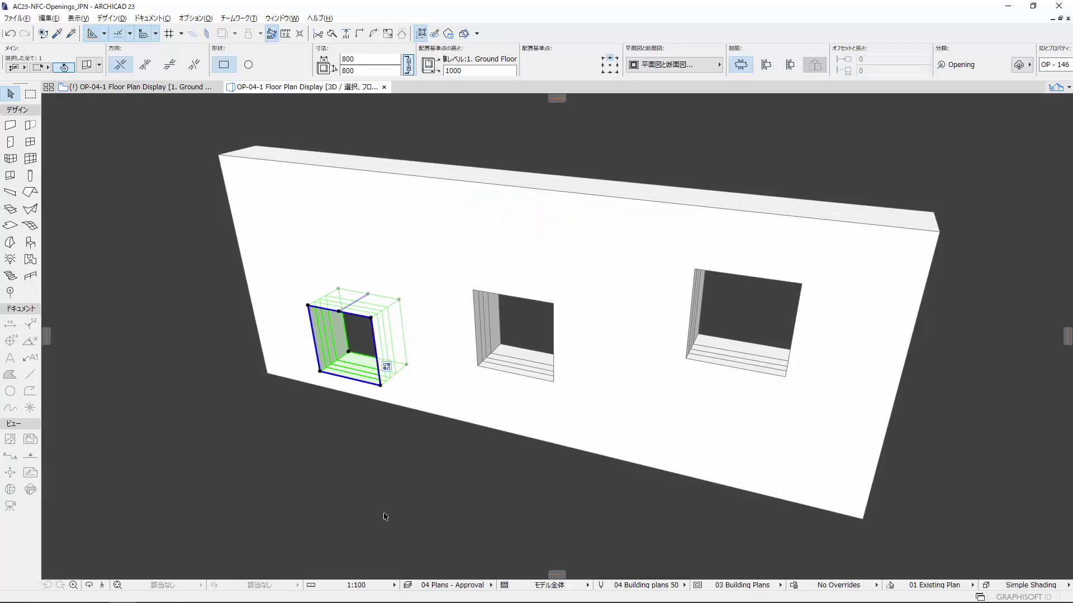
{"action": "left_click", "coordinate": [478, 369]}
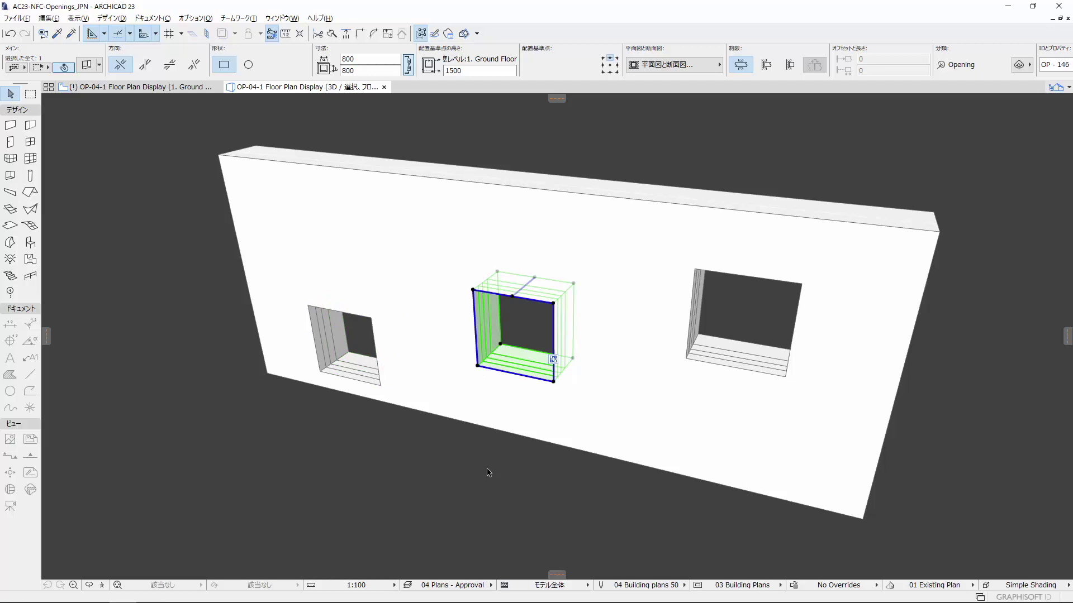
{"action": "left_click", "coordinate": [692, 364]}
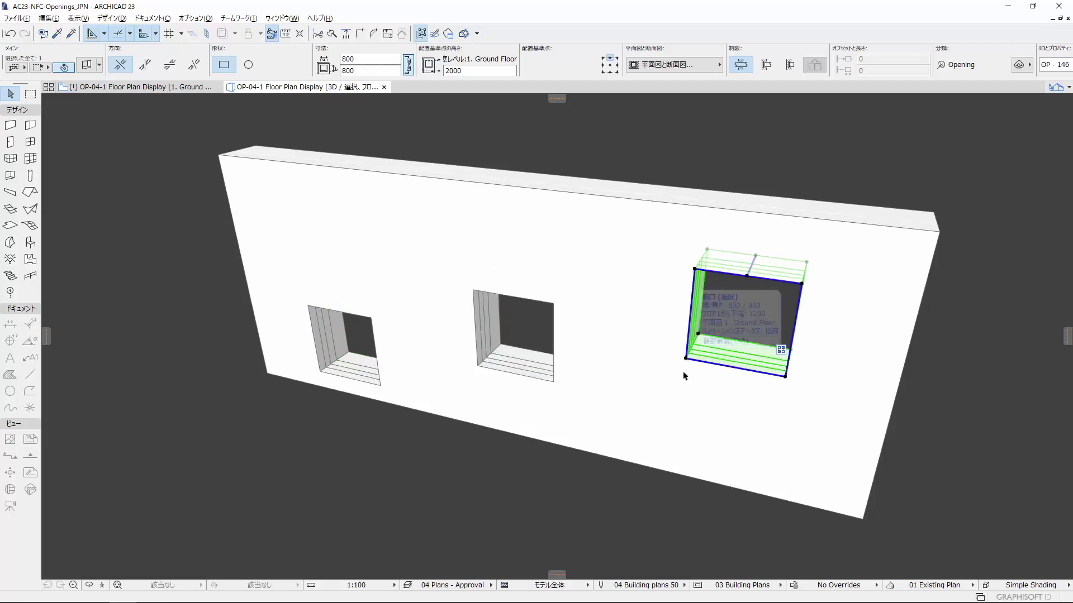
{"action": "left_click", "coordinate": [609, 503]}
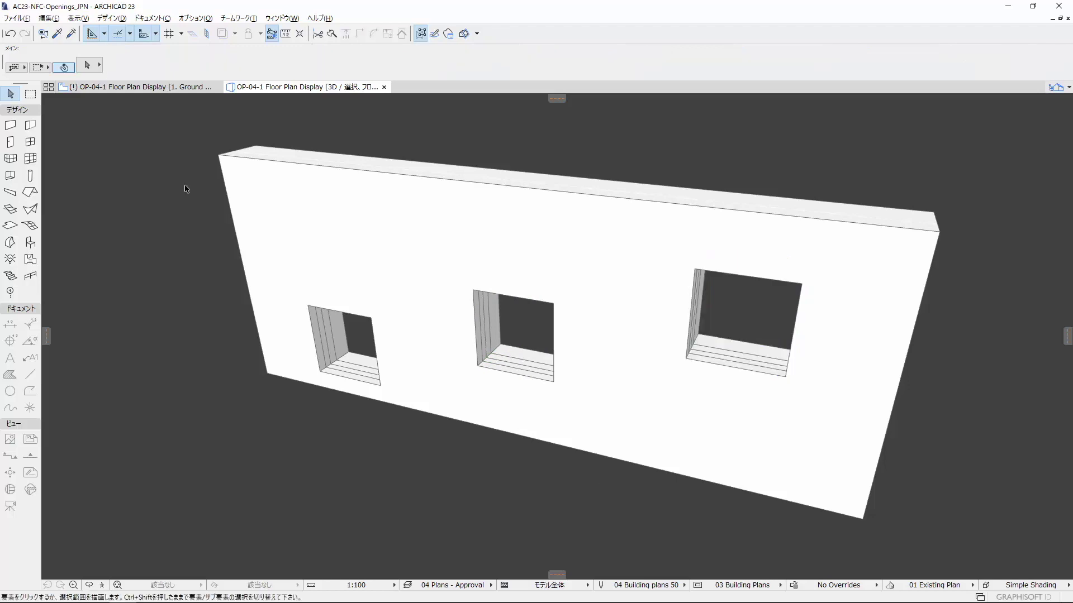
{"action": "left_click", "coordinate": [151, 93]}
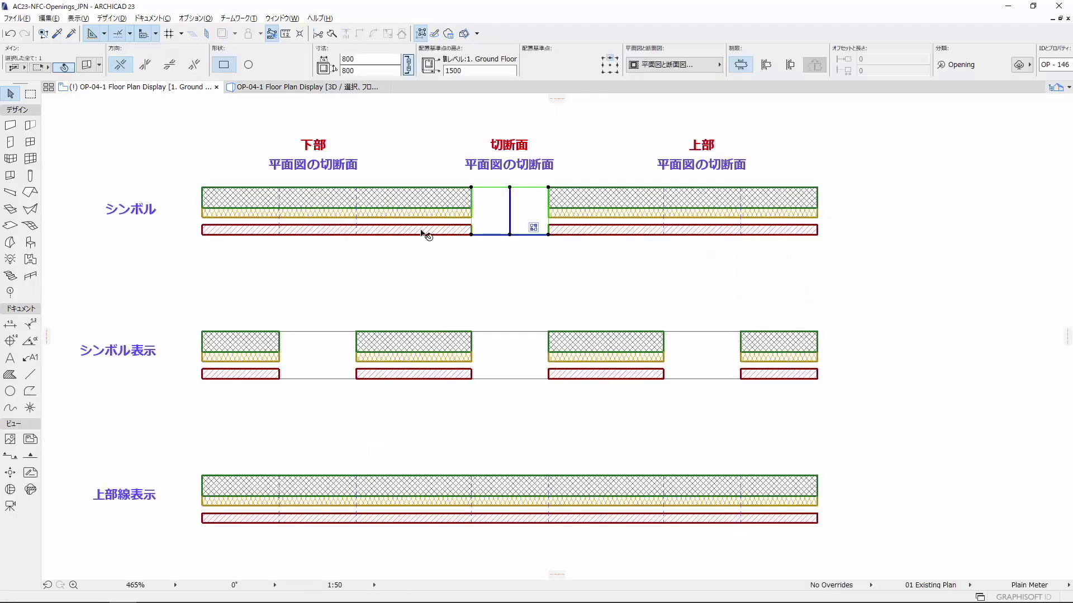
{"action": "left_click", "coordinate": [682, 62]}
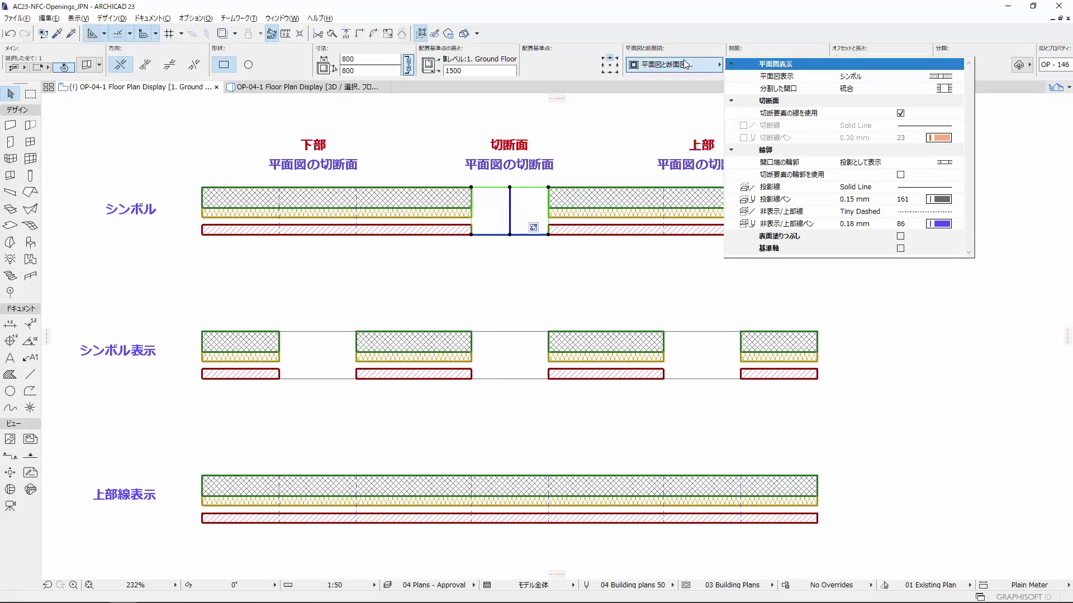
{"action": "left_click", "coordinate": [929, 77]}
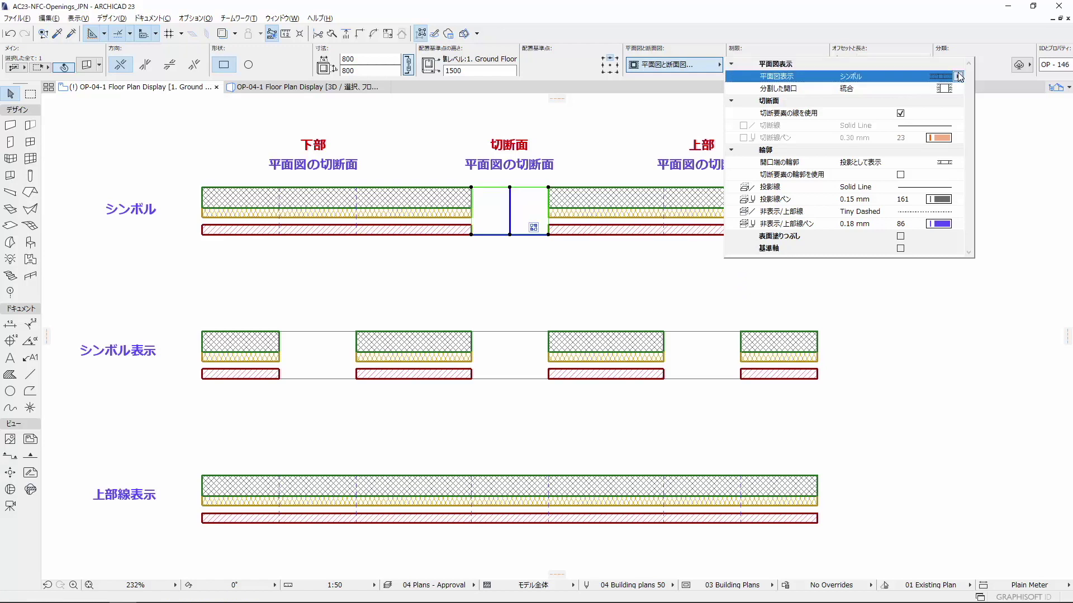
{"action": "left_click", "coordinate": [956, 76]}
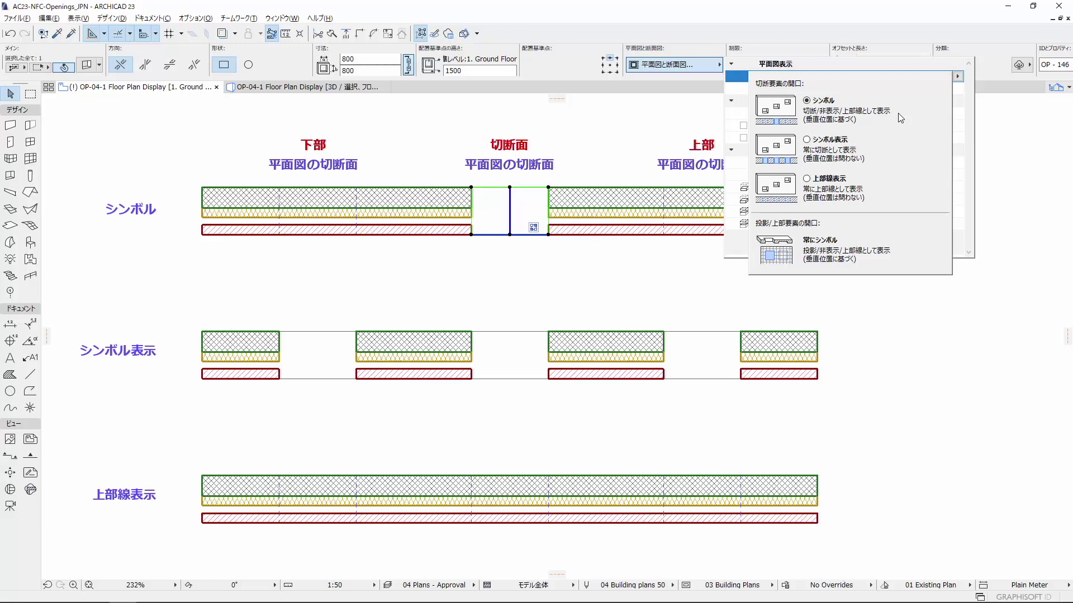
{"action": "left_click", "coordinate": [635, 281]}
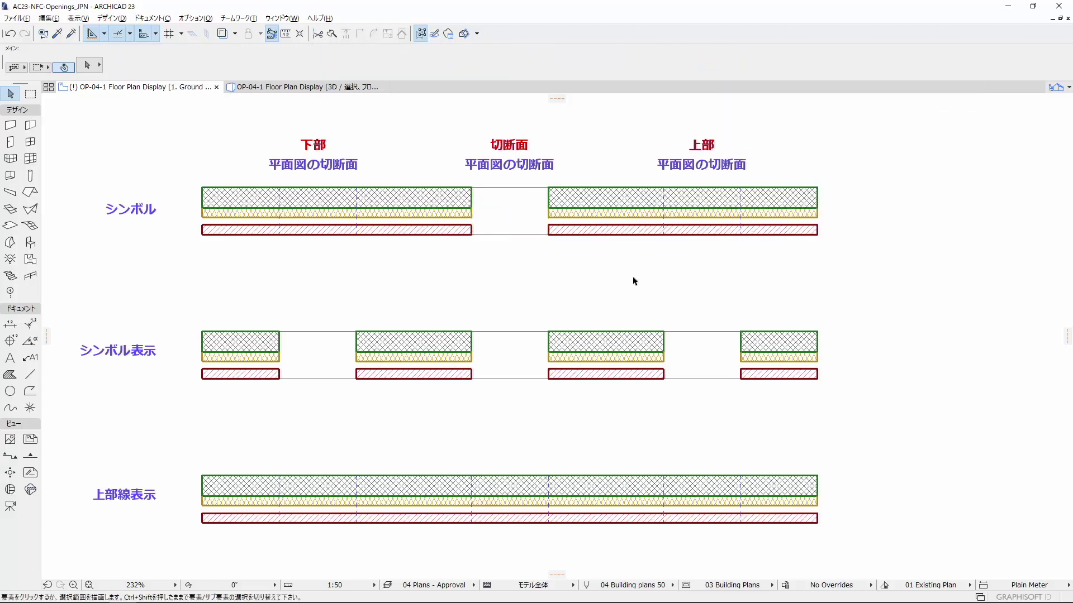
{"action": "left_click", "coordinate": [548, 337]}
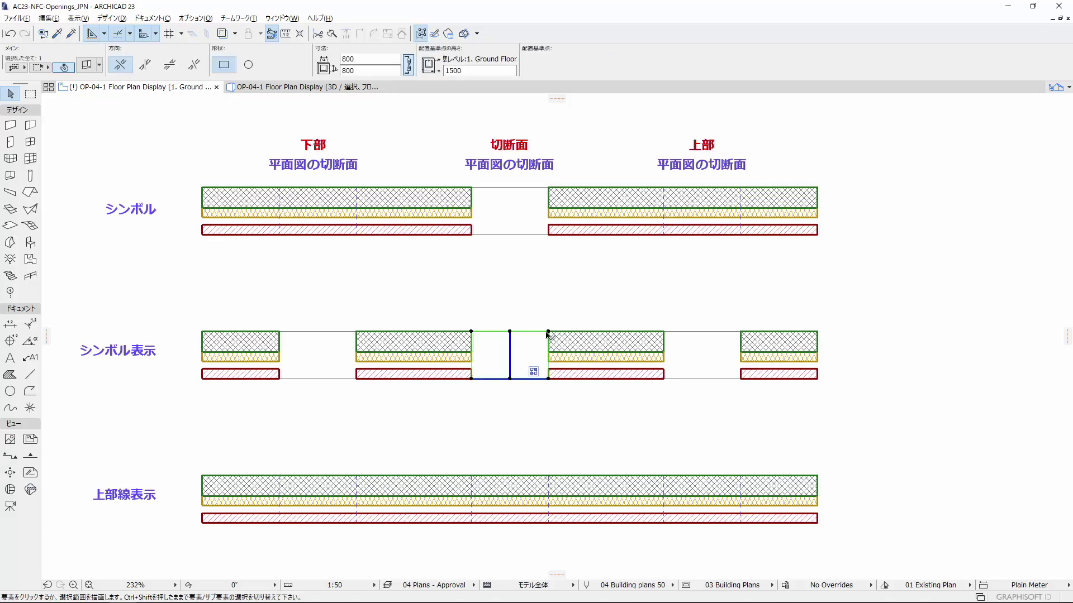
{"action": "left_click", "coordinate": [657, 66]}
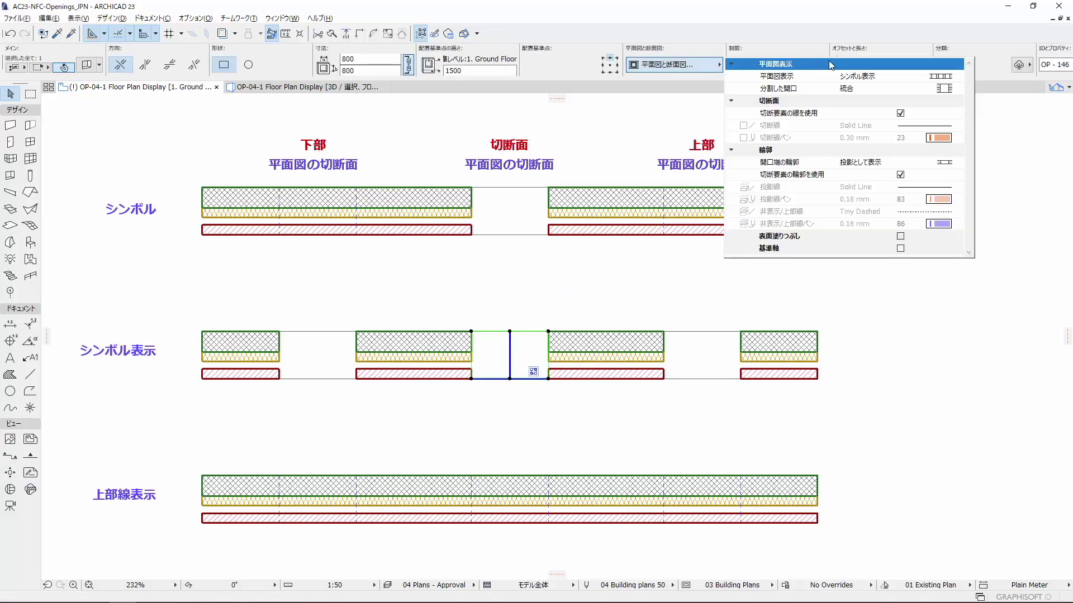
{"action": "left_click", "coordinate": [954, 78]}
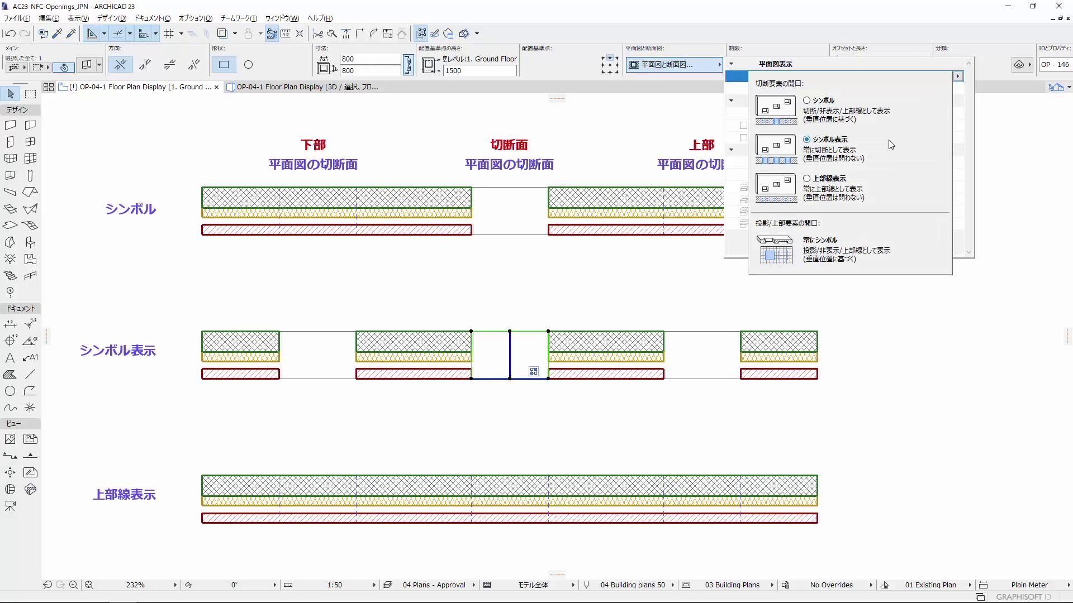
{"action": "left_click", "coordinate": [589, 430]}
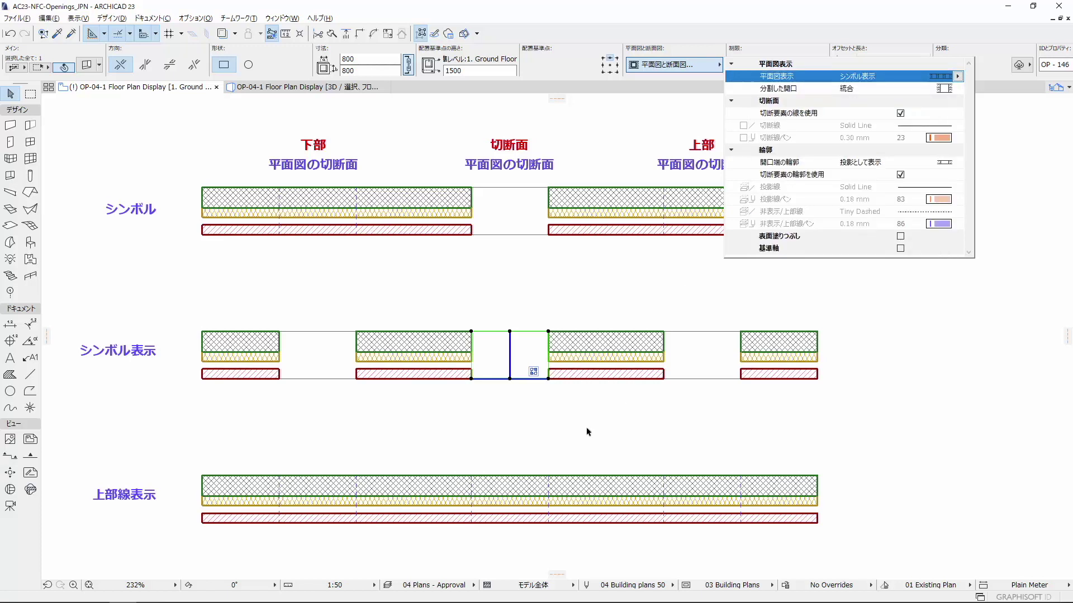
{"action": "left_click", "coordinate": [586, 432]}
Review the 上部線表示 opening's floor plan display mode choices, then close the settings
{"action": "left_click", "coordinate": [552, 474]}
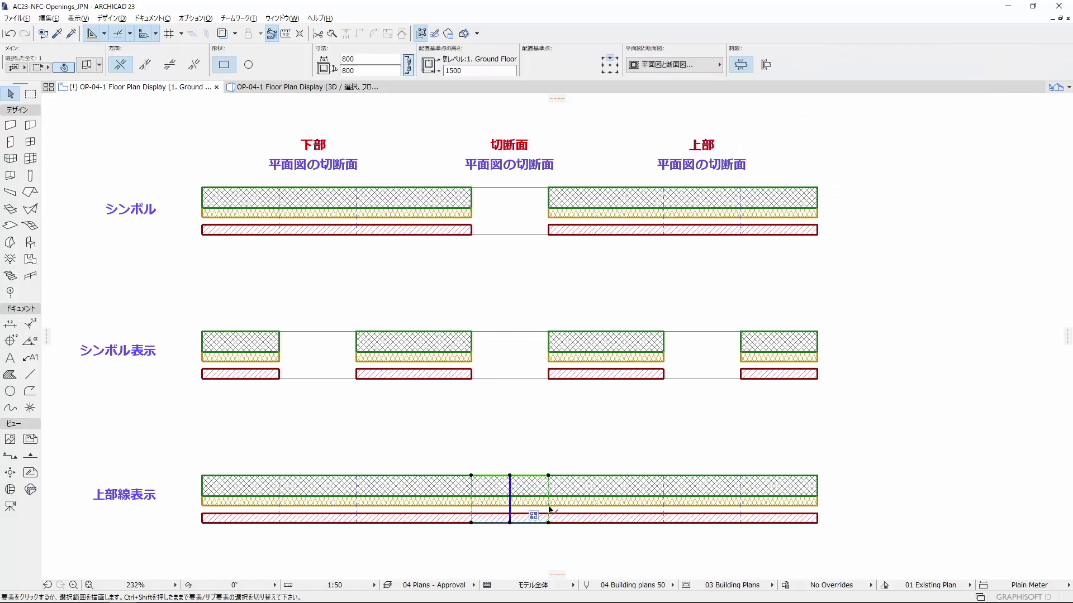
{"action": "left_click", "coordinate": [670, 64]}
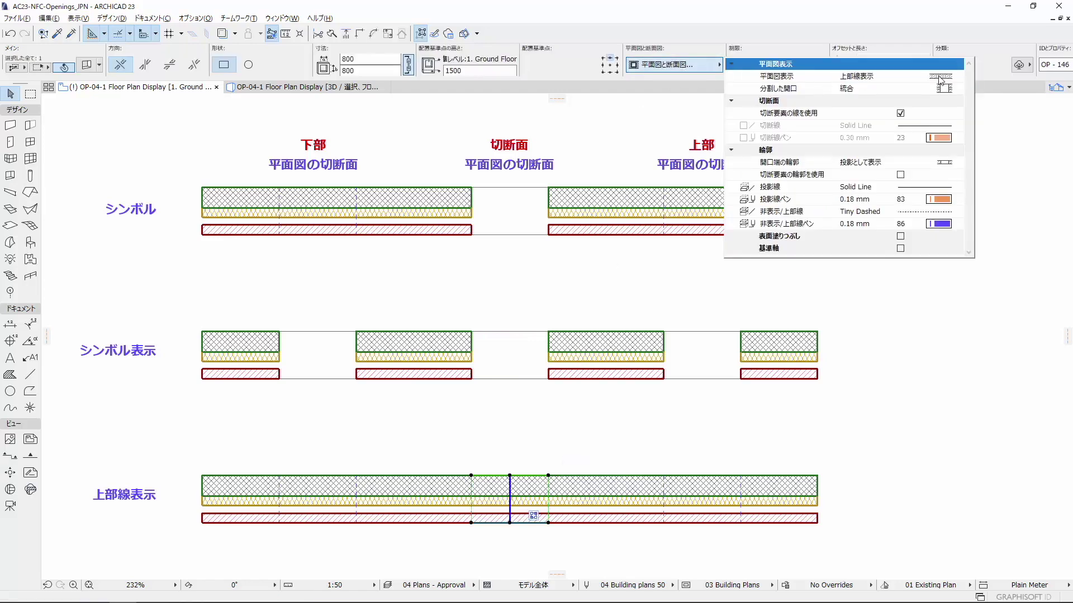
{"action": "left_click", "coordinate": [958, 77]}
{"action": "left_click", "coordinate": [957, 77]}
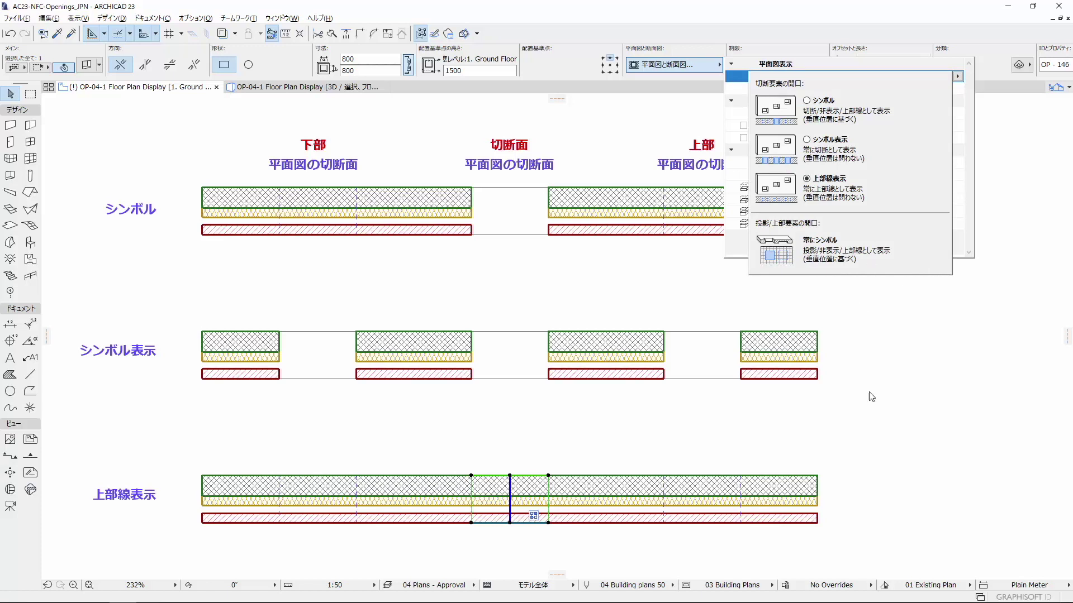
{"action": "left_click", "coordinate": [879, 430]}
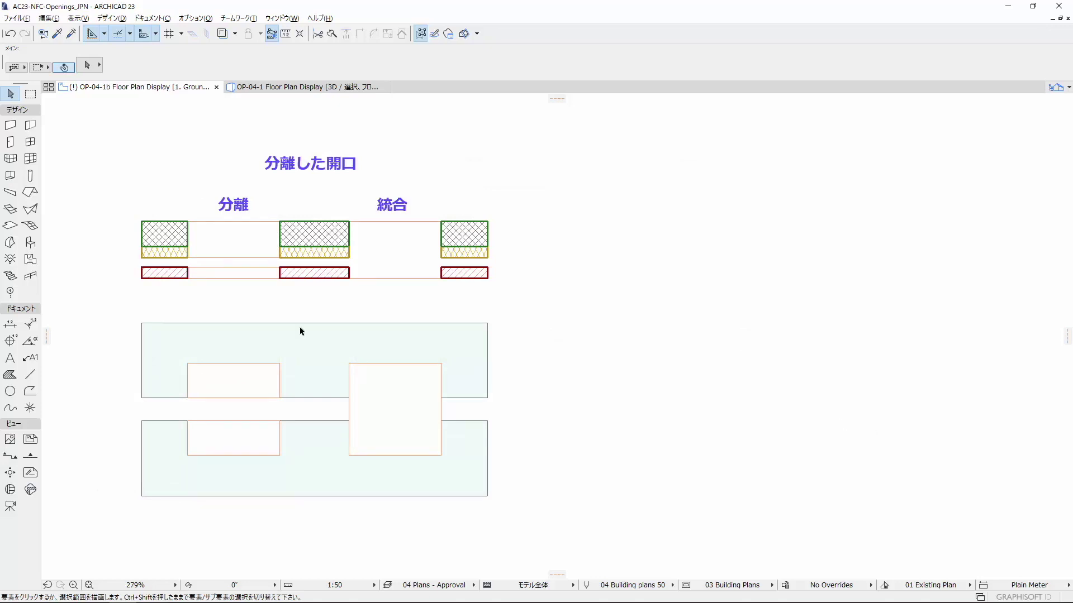
{"action": "left_click", "coordinate": [281, 333]}
{"action": "left_click", "coordinate": [311, 436], "text": "shift"}
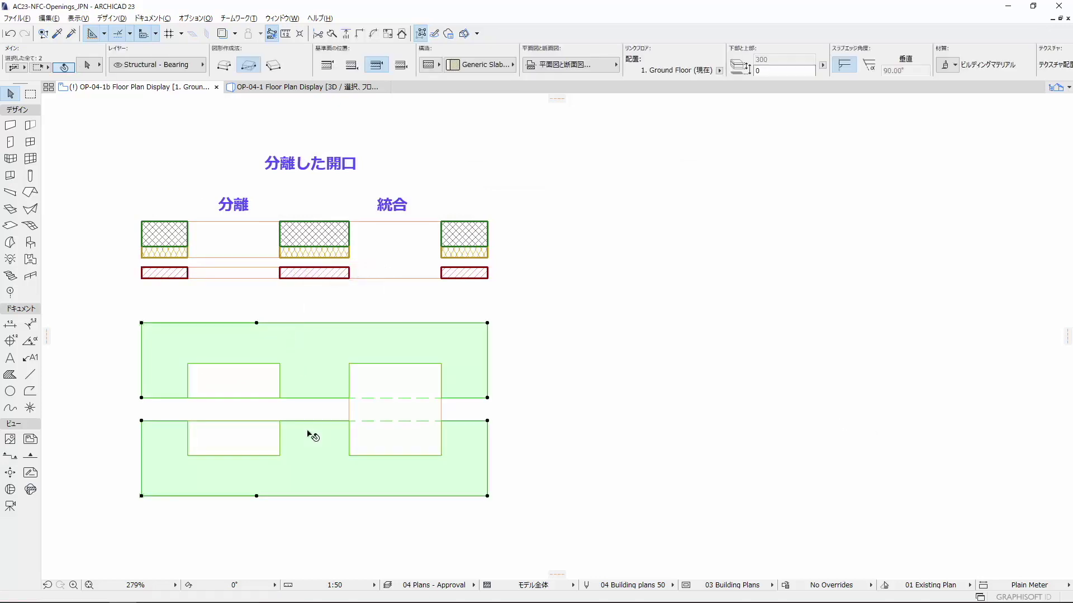
{"action": "left_click", "coordinate": [657, 368]}
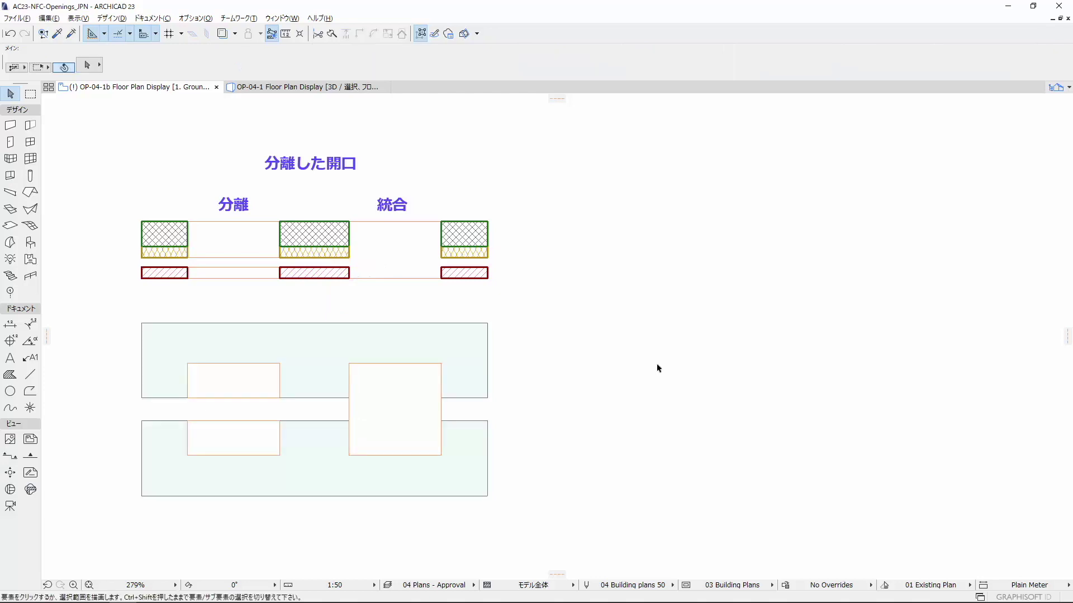
{"action": "left_click", "coordinate": [170, 246]}
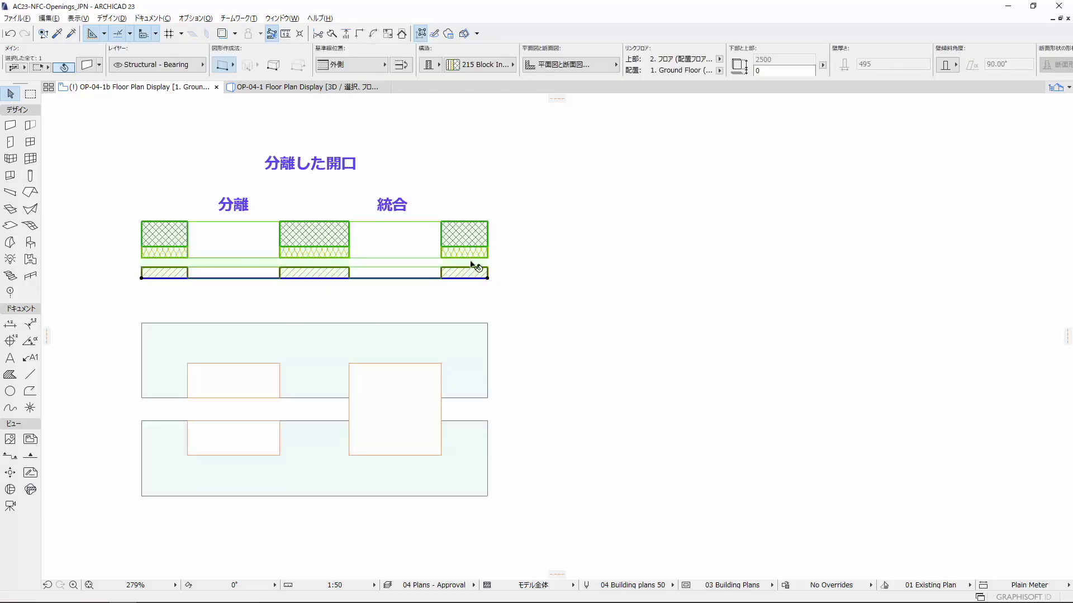
{"action": "left_click", "coordinate": [538, 295]}
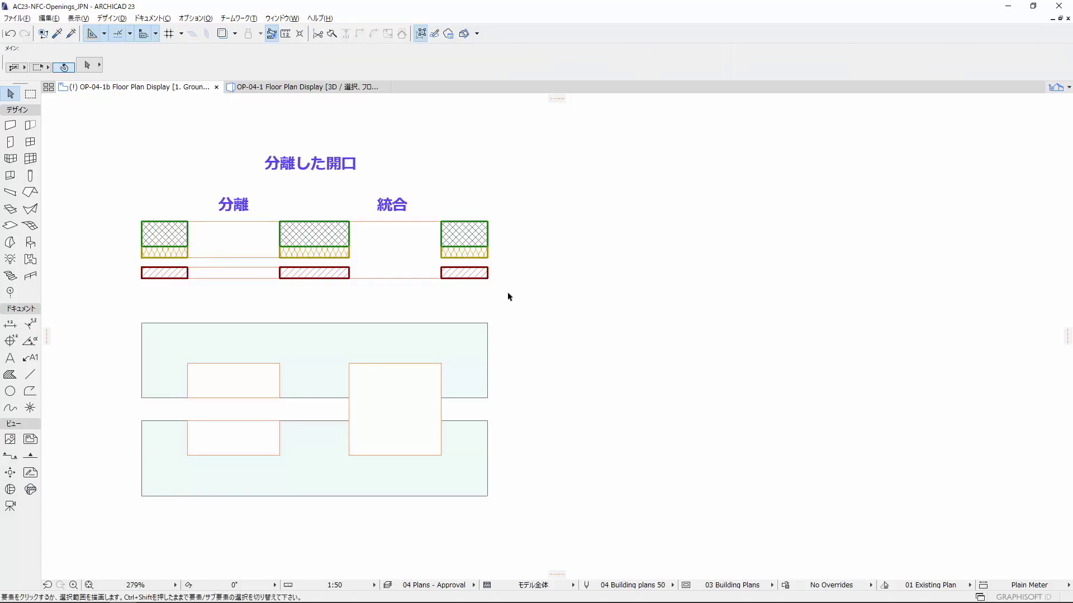
{"action": "left_click", "coordinate": [281, 228]}
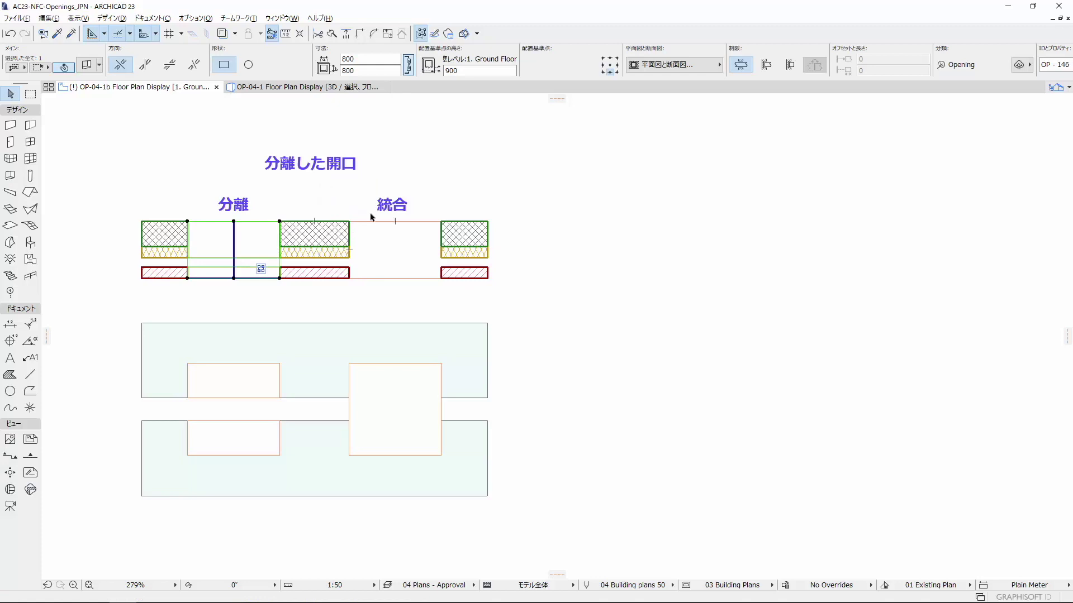
View the 分離 and 統合 split-opening choices in the Floor Plan and Section settings
{"action": "left_click", "coordinate": [670, 64]}
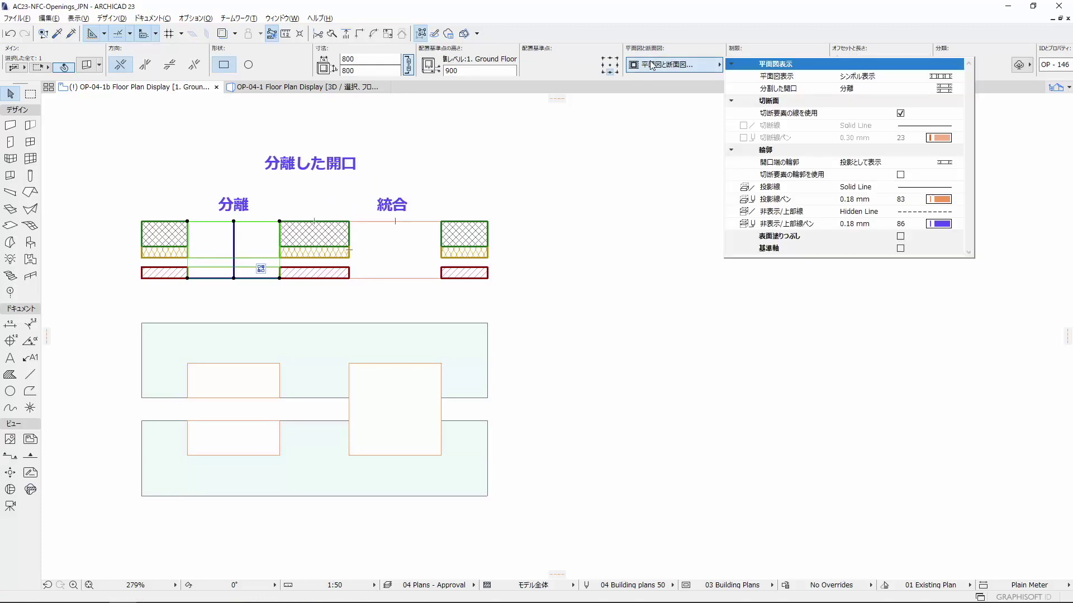
{"action": "left_click", "coordinate": [961, 88]}
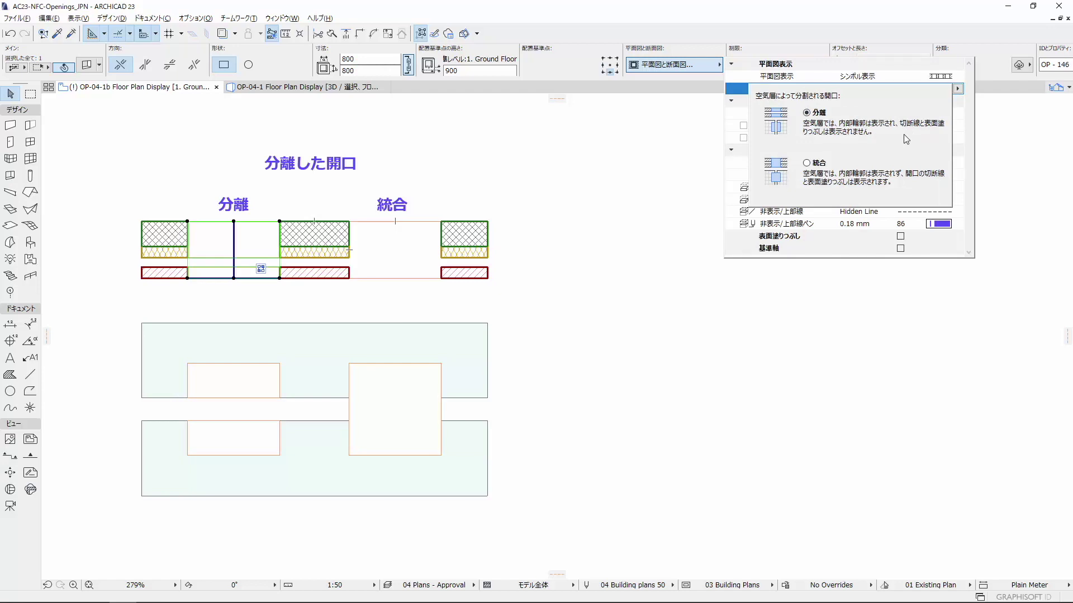
{"action": "left_click", "coordinate": [454, 190]}
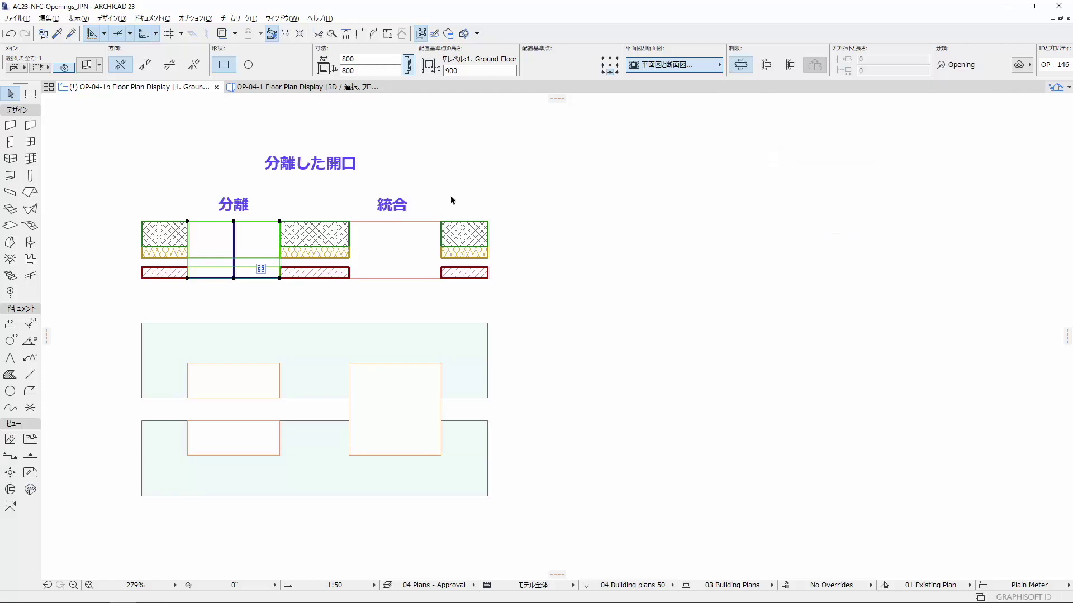
Confirm the opening under 統合 uses the Merged split-opening option
{"action": "left_click", "coordinate": [442, 224]}
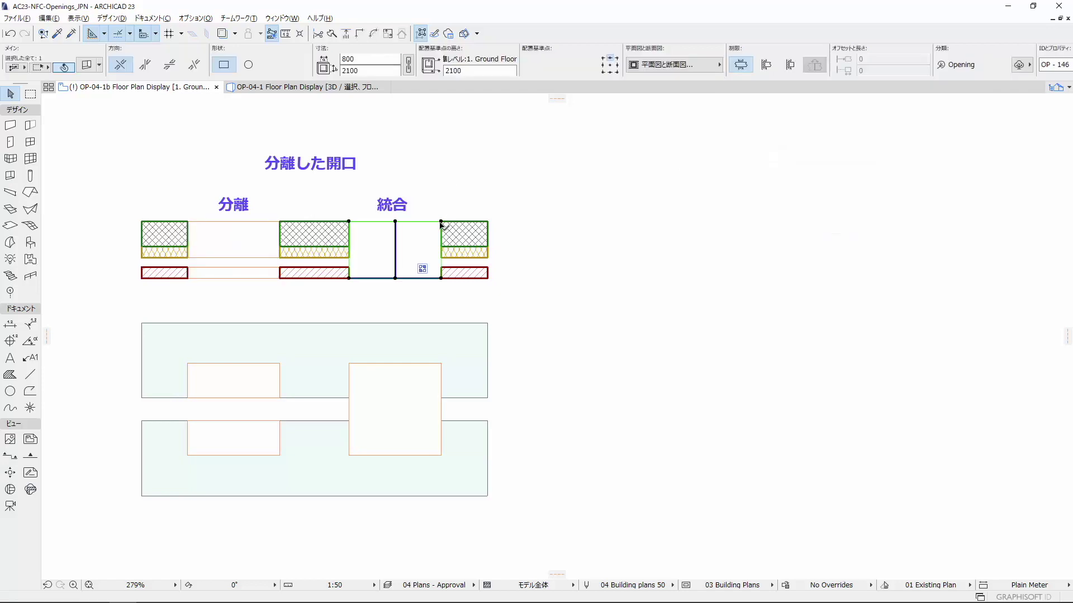
{"action": "left_click", "coordinate": [717, 69]}
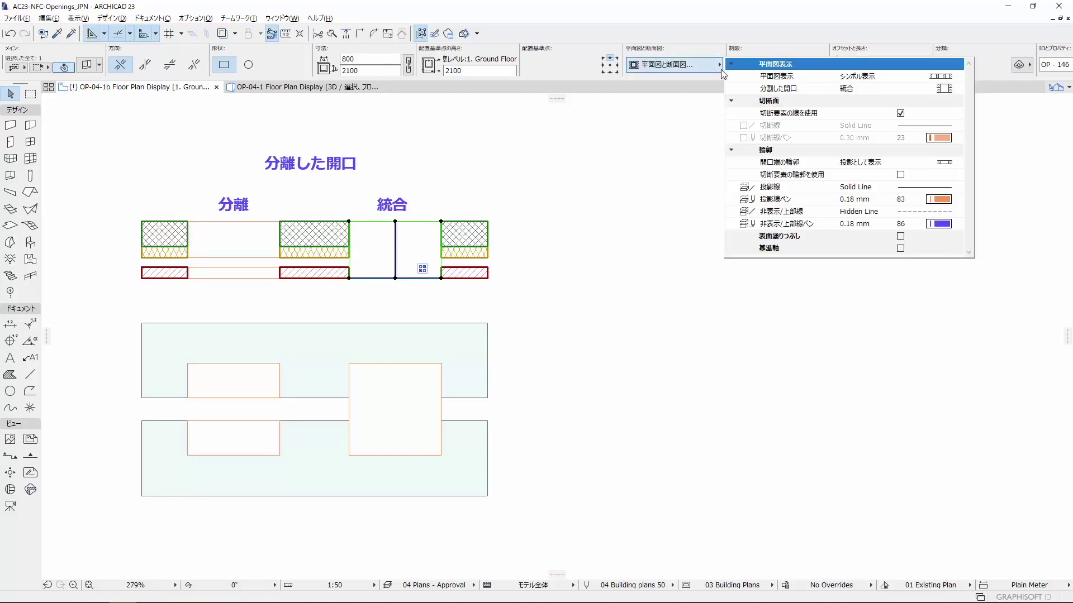
{"action": "left_click", "coordinate": [922, 87]}
{"action": "left_click", "coordinate": [957, 89]}
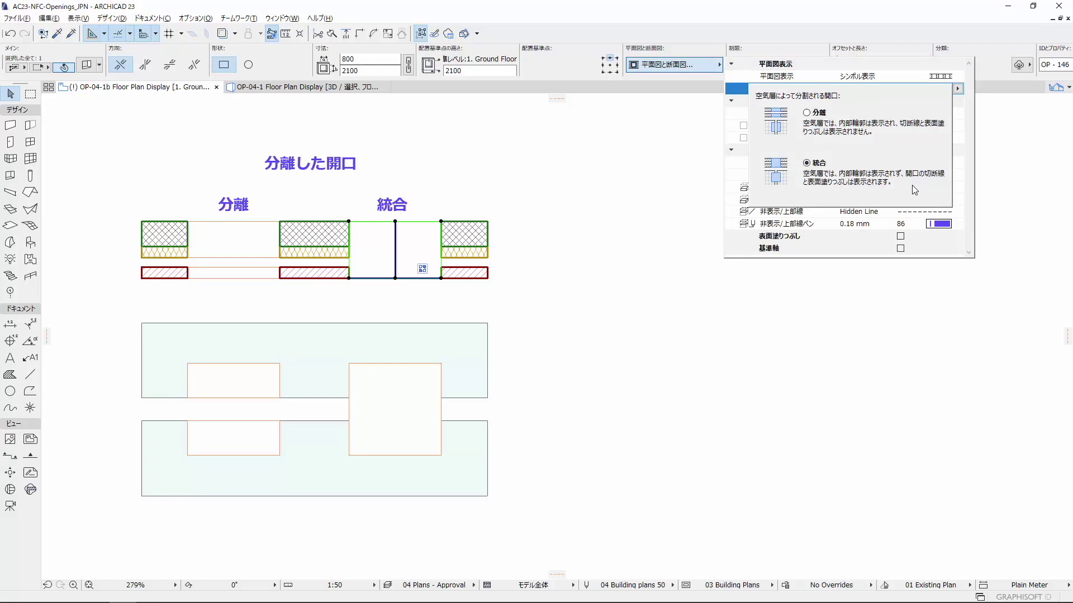
{"action": "left_click", "coordinate": [526, 272]}
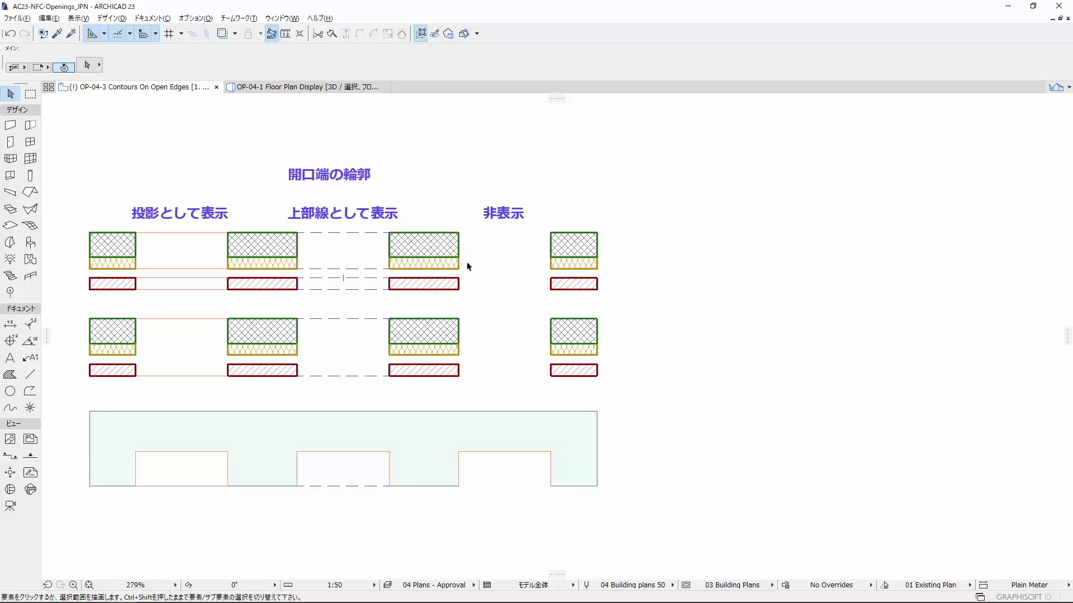
Check the left opening's open-edge contour setting: projected (投影として表示)
{"action": "left_click", "coordinate": [228, 233]}
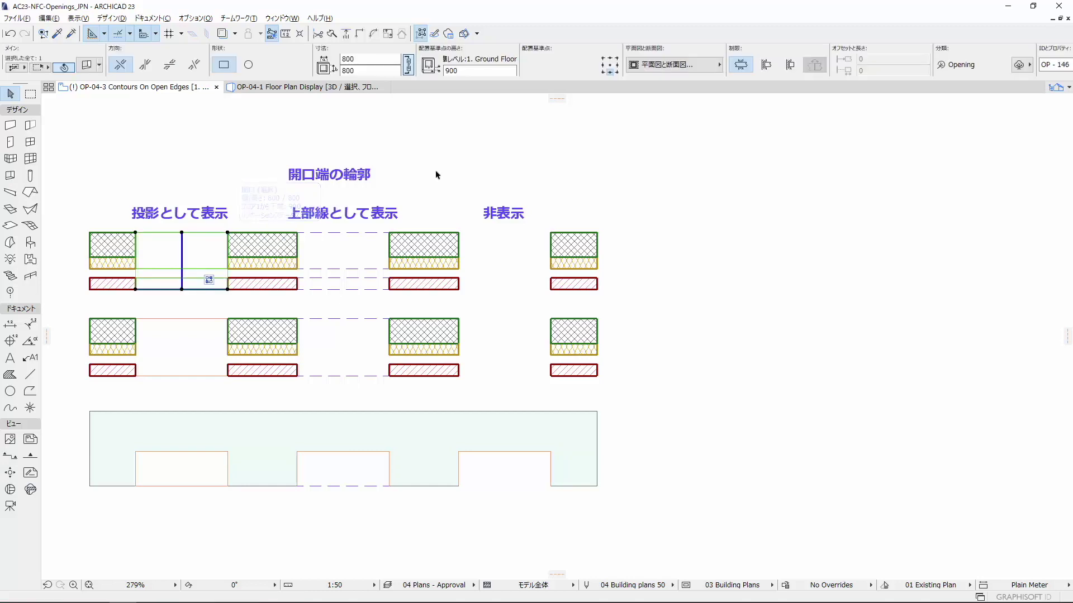
{"action": "left_click", "coordinate": [705, 65]}
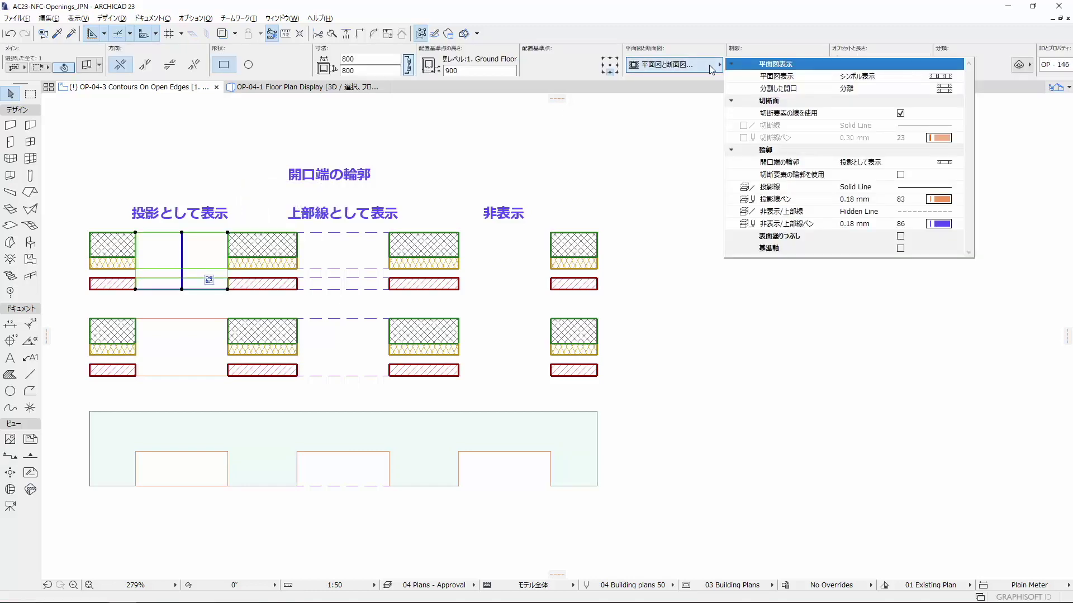
{"action": "left_click", "coordinate": [868, 163]}
{"action": "left_click", "coordinate": [956, 163]}
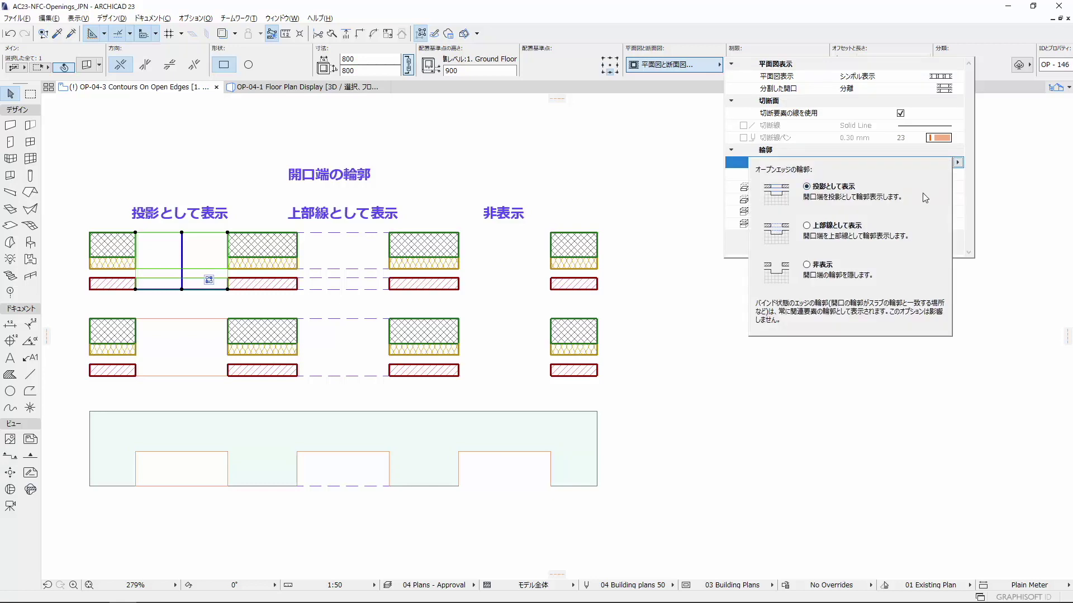
Check the middle opening's open-edge contour setting: overhead
{"action": "left_click", "coordinate": [385, 235]}
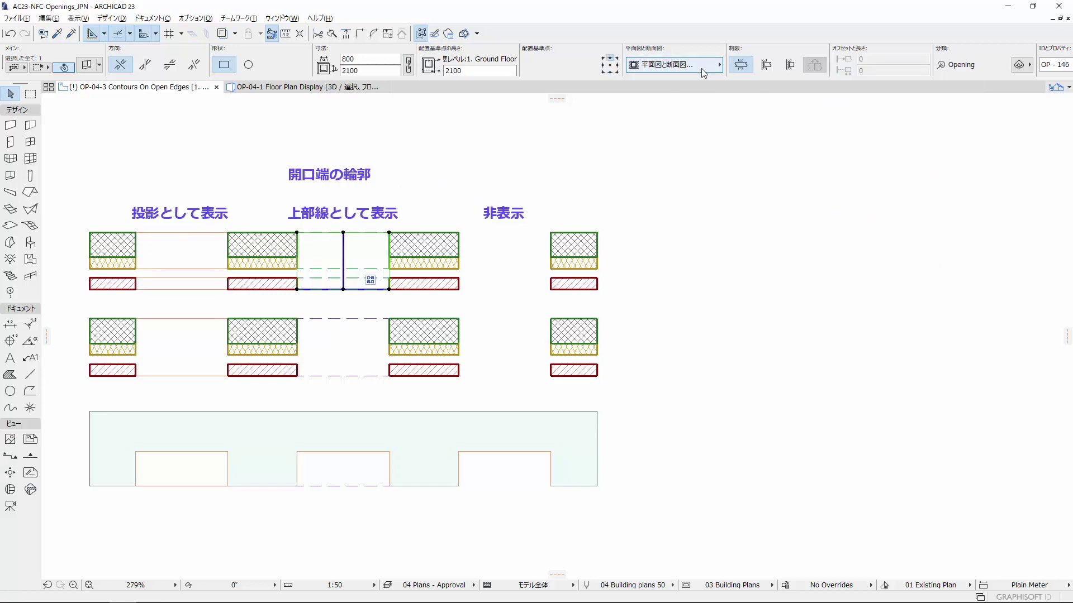
{"action": "left_click", "coordinate": [716, 65]}
{"action": "left_click", "coordinate": [942, 164]}
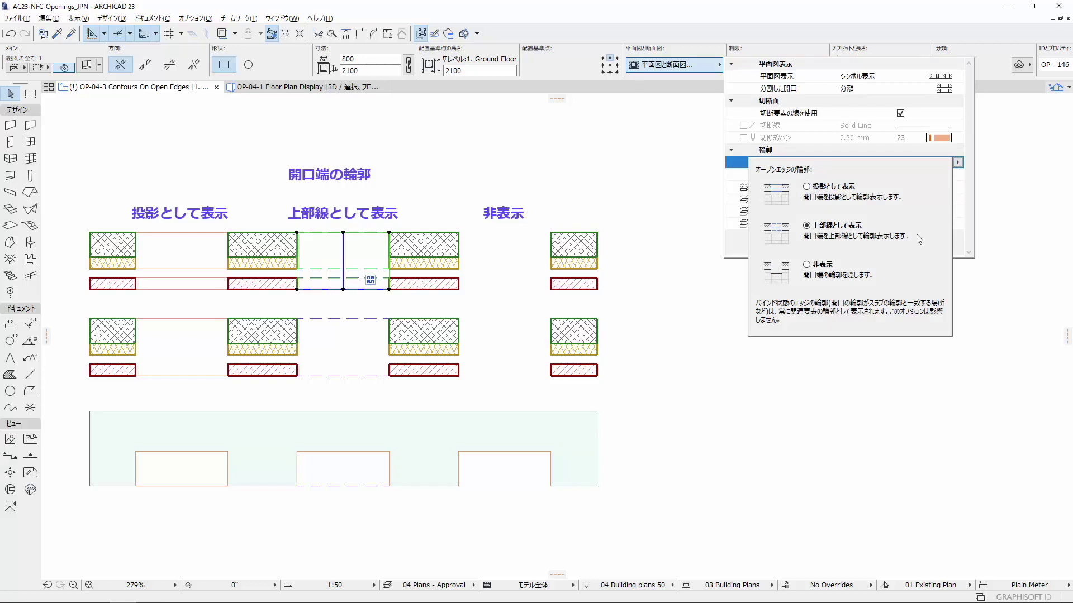
Check the right opening's open-edge contour setting: hidden (非表示)
{"action": "left_click", "coordinate": [692, 279]}
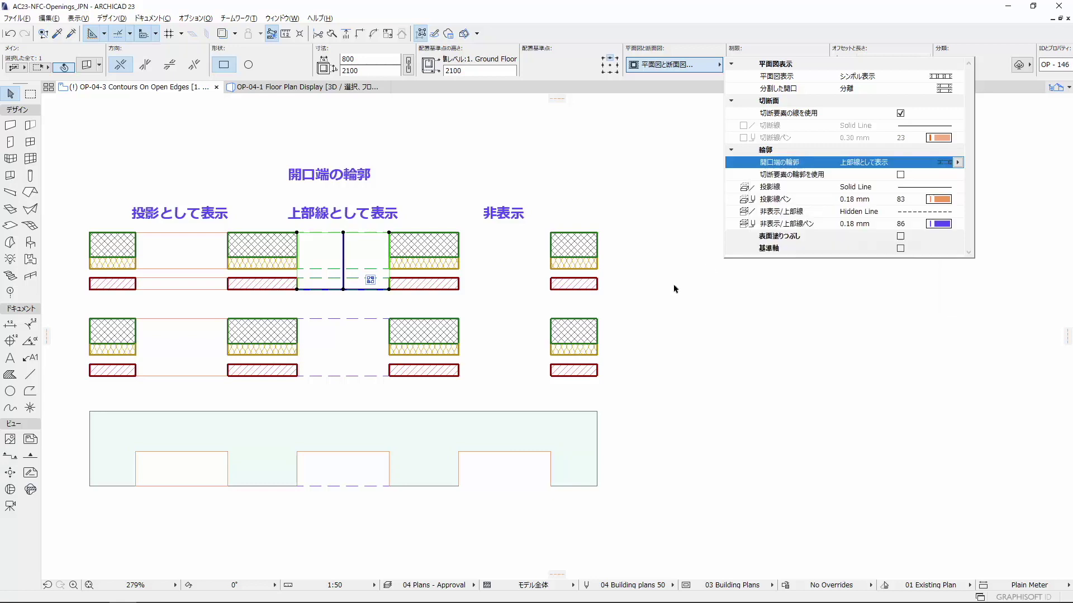
{"action": "left_click", "coordinate": [552, 234]}
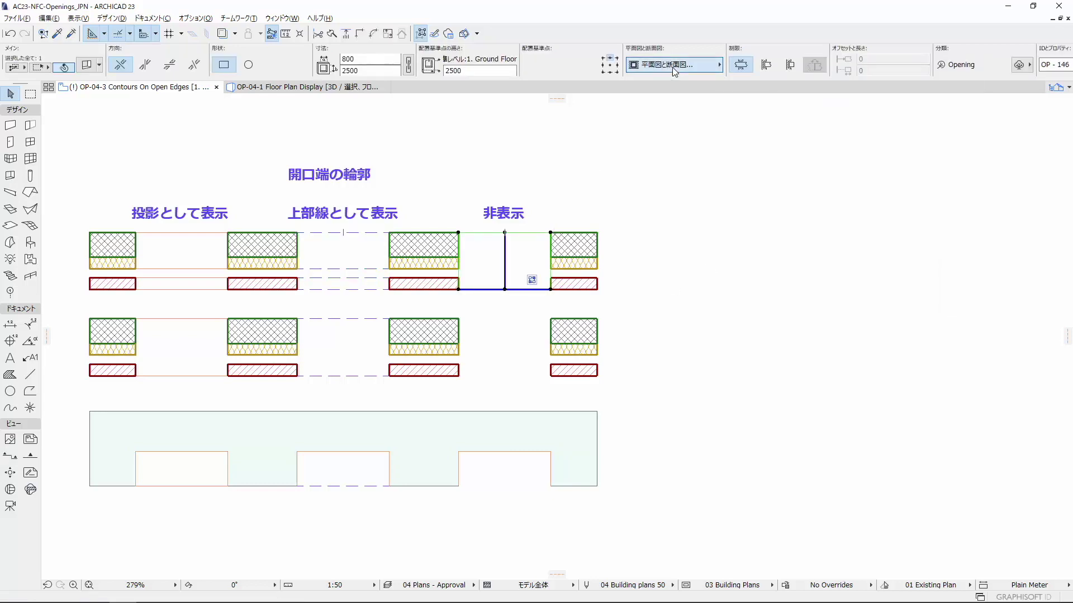
{"action": "left_click", "coordinate": [672, 66]}
{"action": "left_click", "coordinate": [938, 162]}
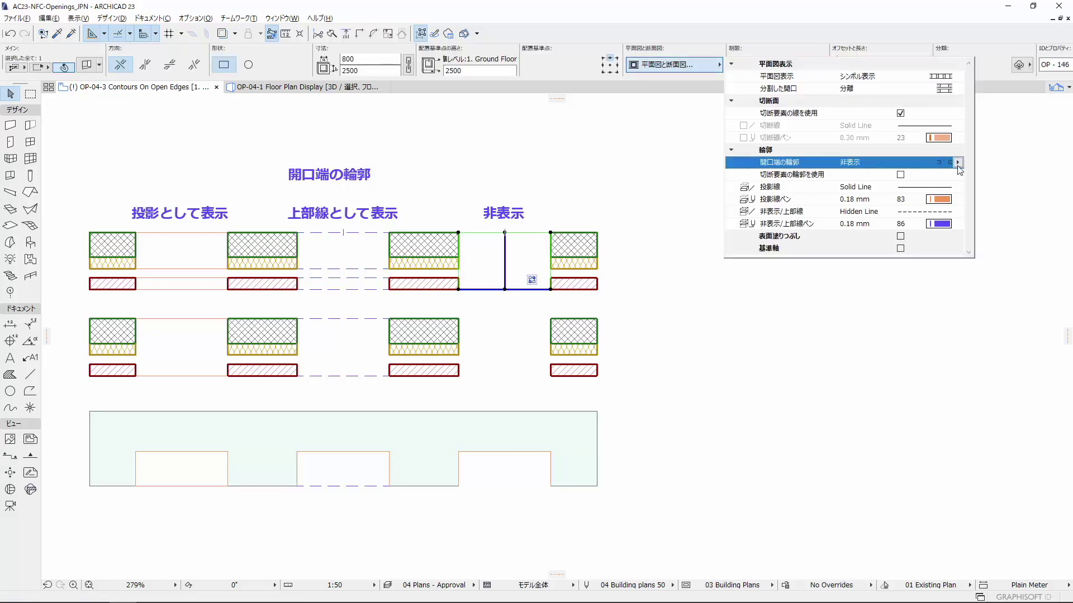
{"action": "left_click", "coordinate": [958, 162]}
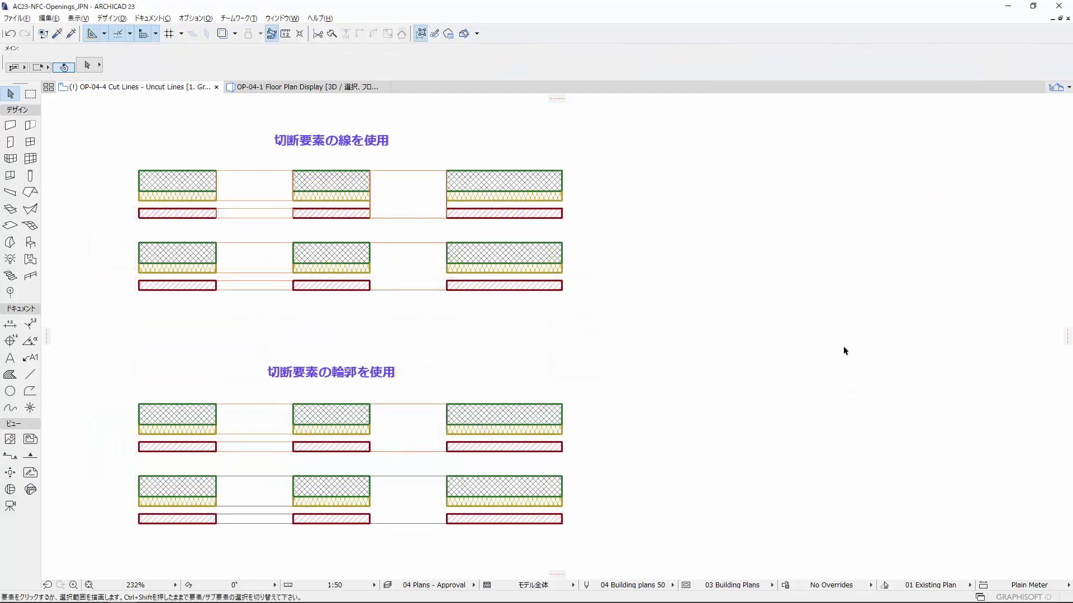
Inspect the Use Cut Element Lines setting on both second-row openings
{"action": "left_click", "coordinate": [293, 244]}
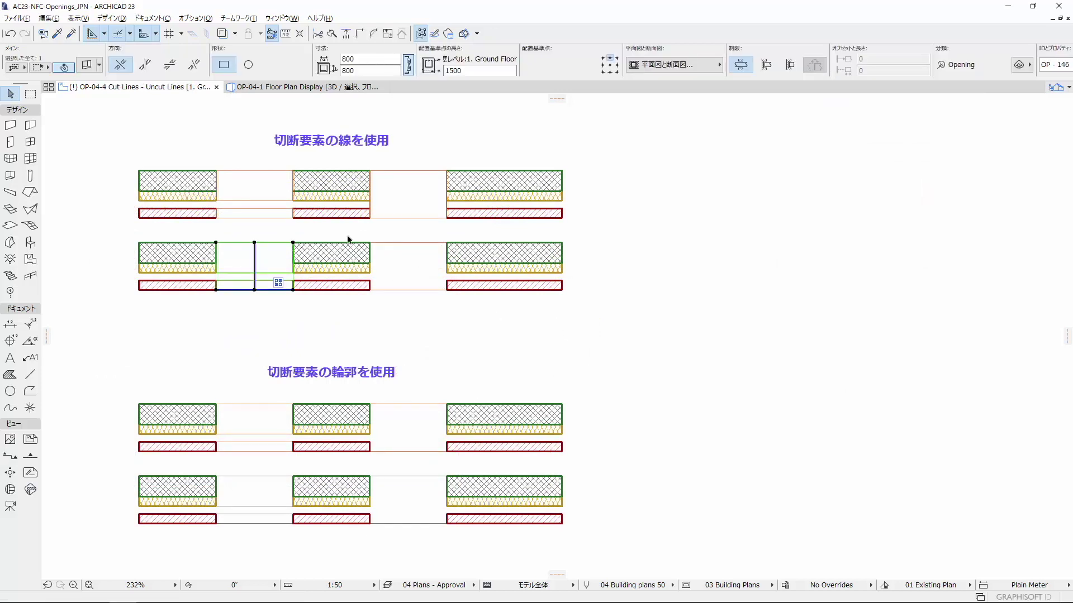
{"action": "left_click", "coordinate": [446, 243], "text": "shift"}
{"action": "left_click", "coordinate": [687, 64]}
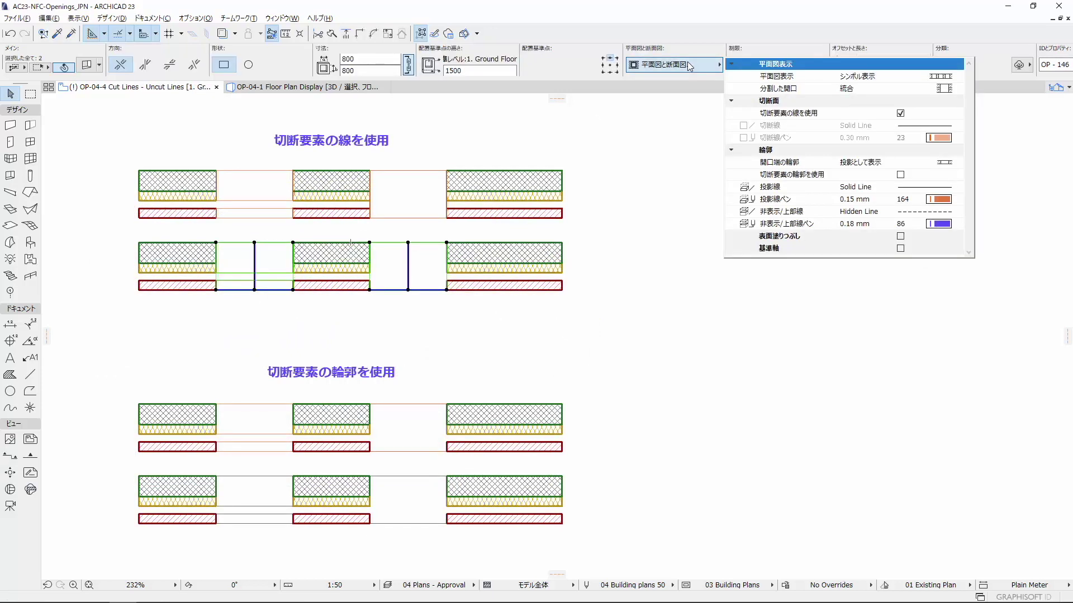
{"action": "left_click", "coordinate": [859, 111]}
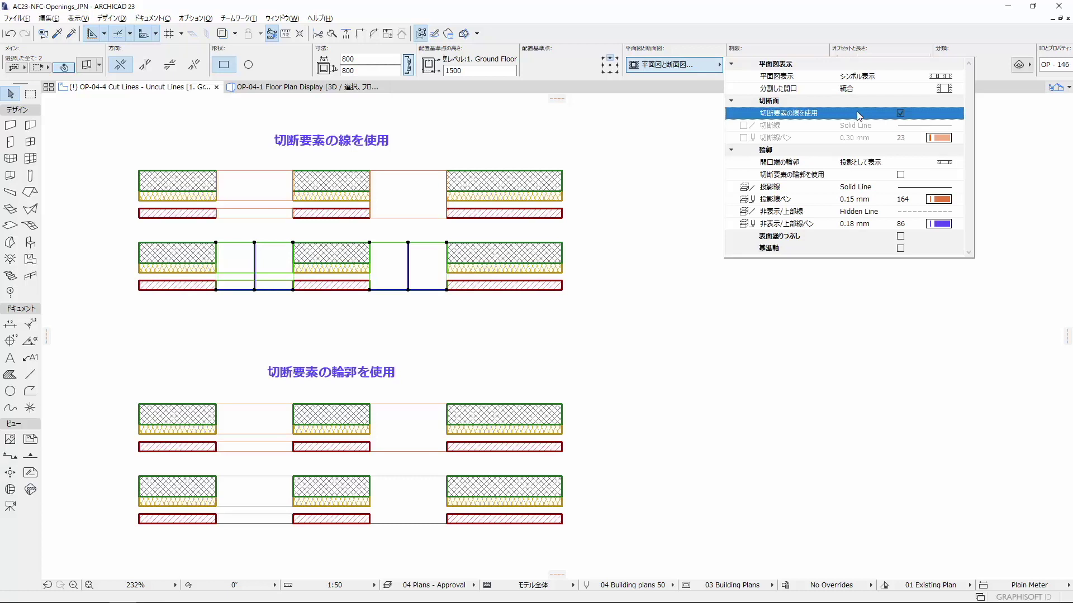
{"action": "left_click", "coordinate": [764, 294]}
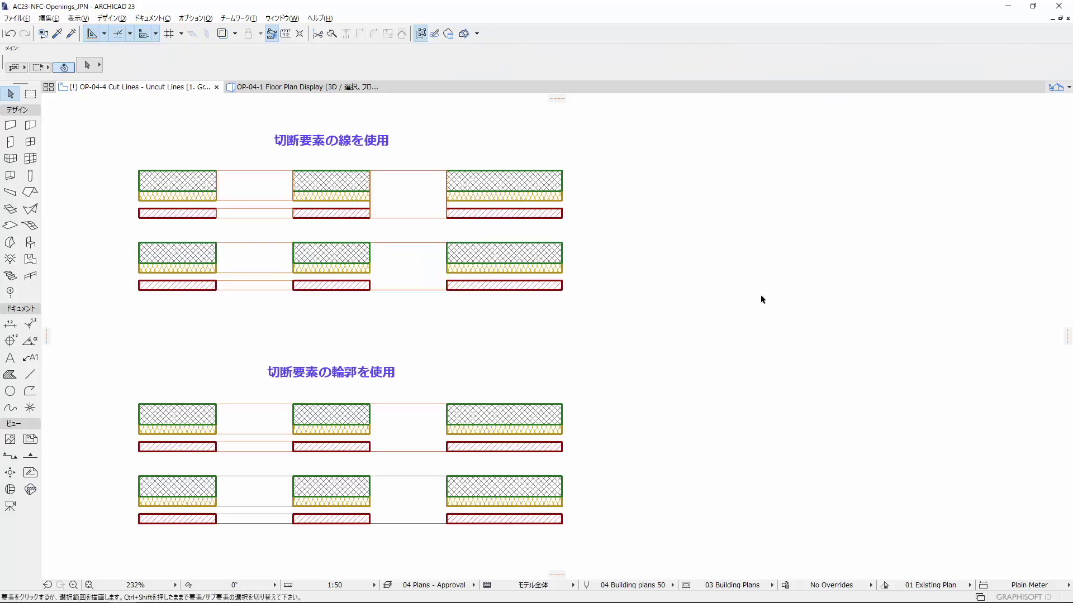
Inspect the Use Cut Element Contours setting on both bottom-row openings
{"action": "left_click", "coordinate": [453, 481]}
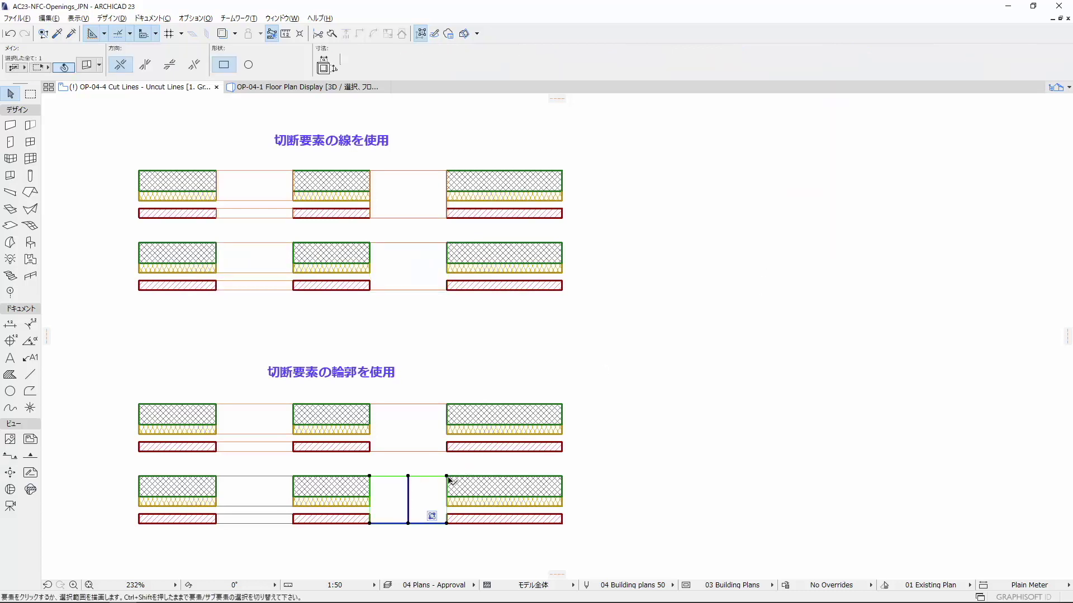
{"action": "left_click", "coordinate": [297, 476], "text": "shift"}
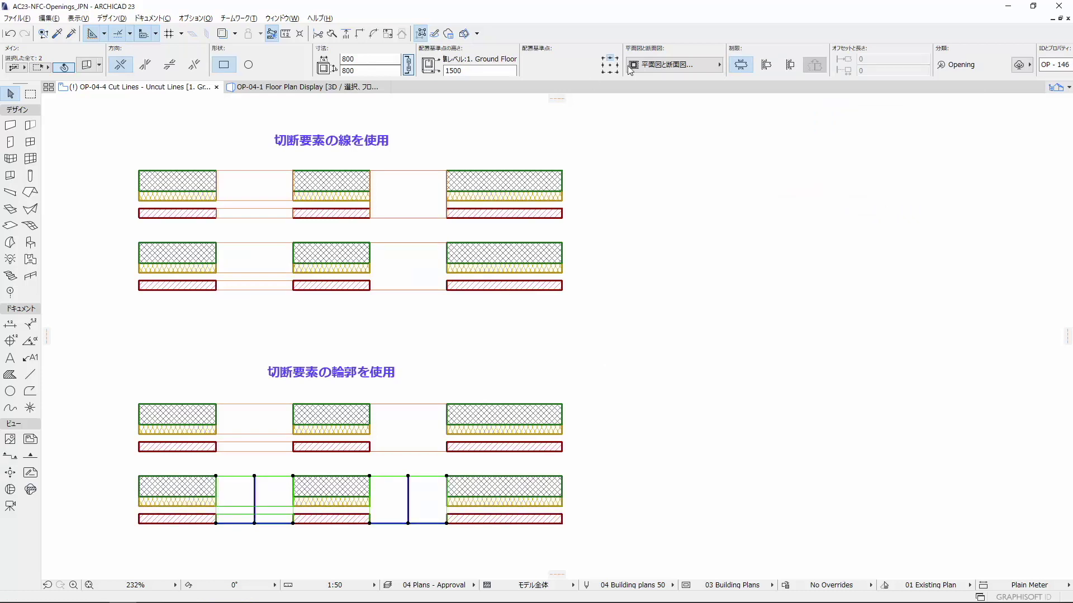
{"action": "left_click", "coordinate": [673, 64]}
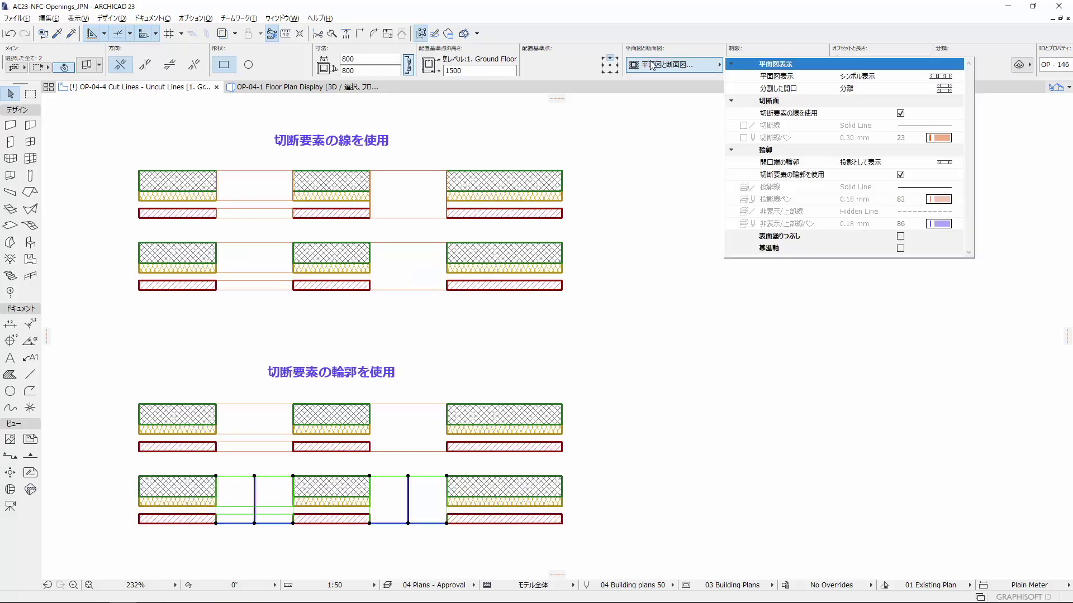
{"action": "left_click", "coordinate": [861, 177]}
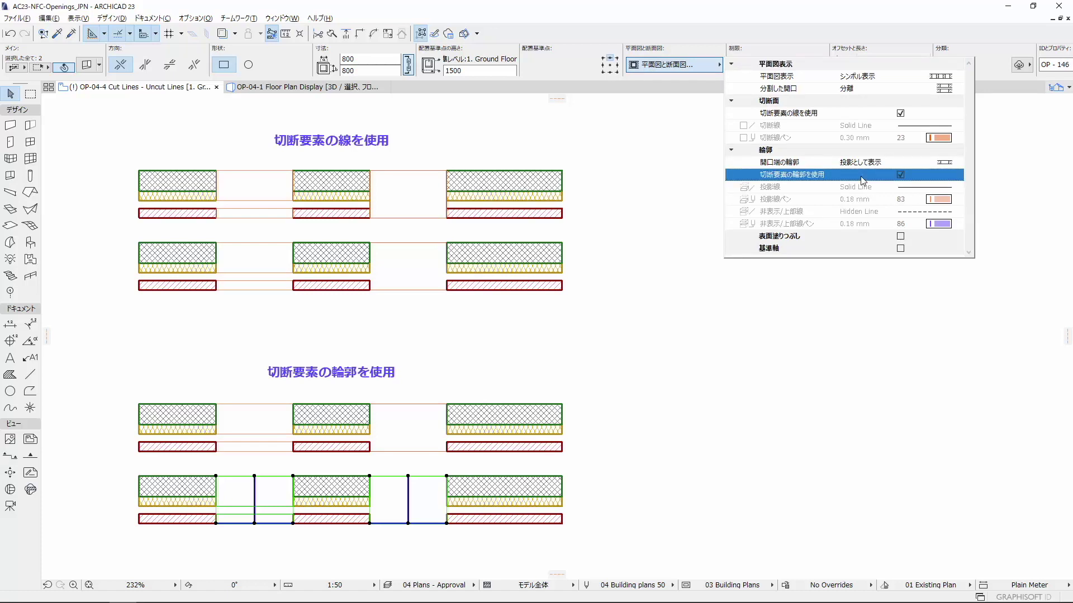
{"action": "key", "text": "Escape"}
{"action": "key", "text": "Escape"}
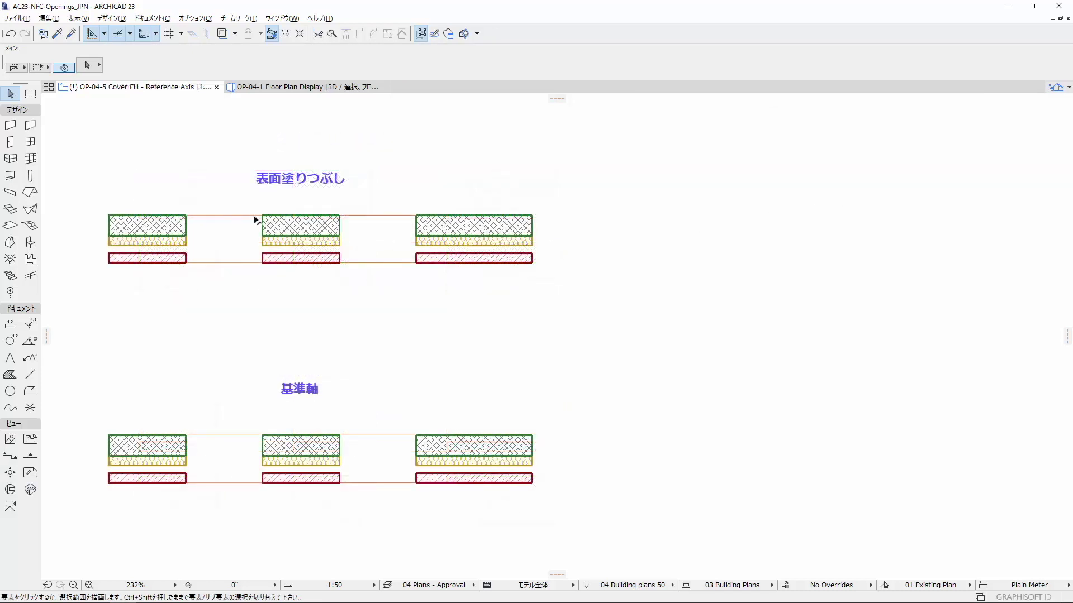
{"action": "left_click", "coordinate": [263, 217]}
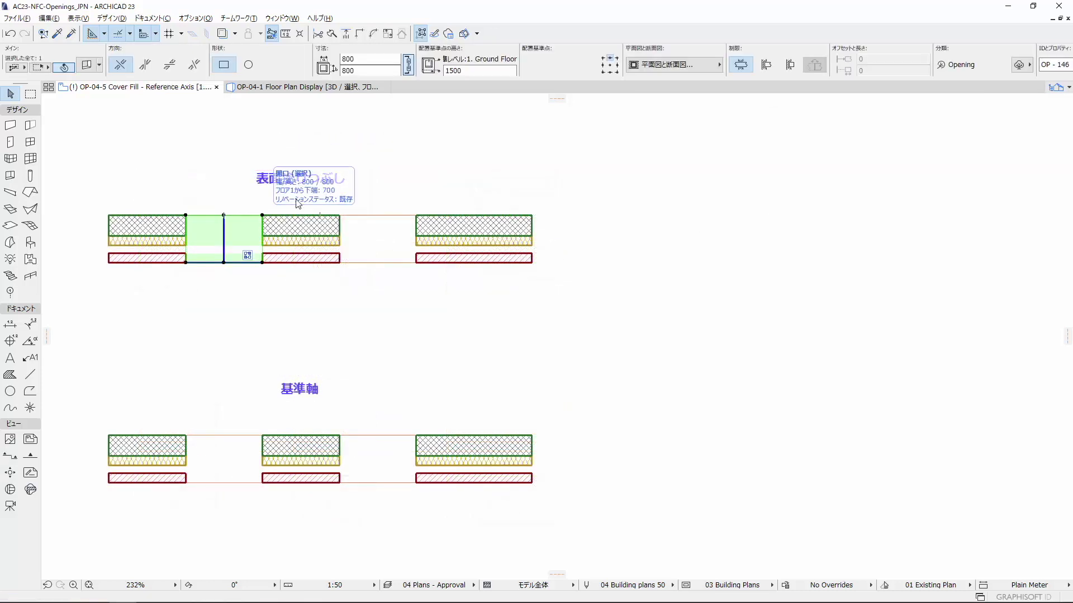
{"action": "left_click", "coordinate": [719, 65]}
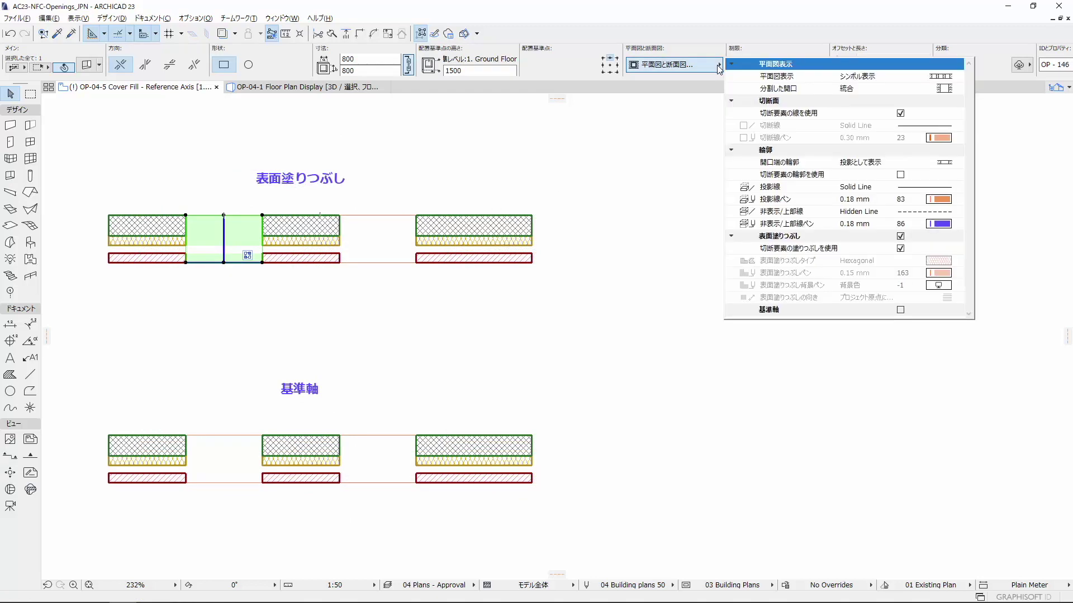
{"action": "left_click", "coordinate": [849, 237]}
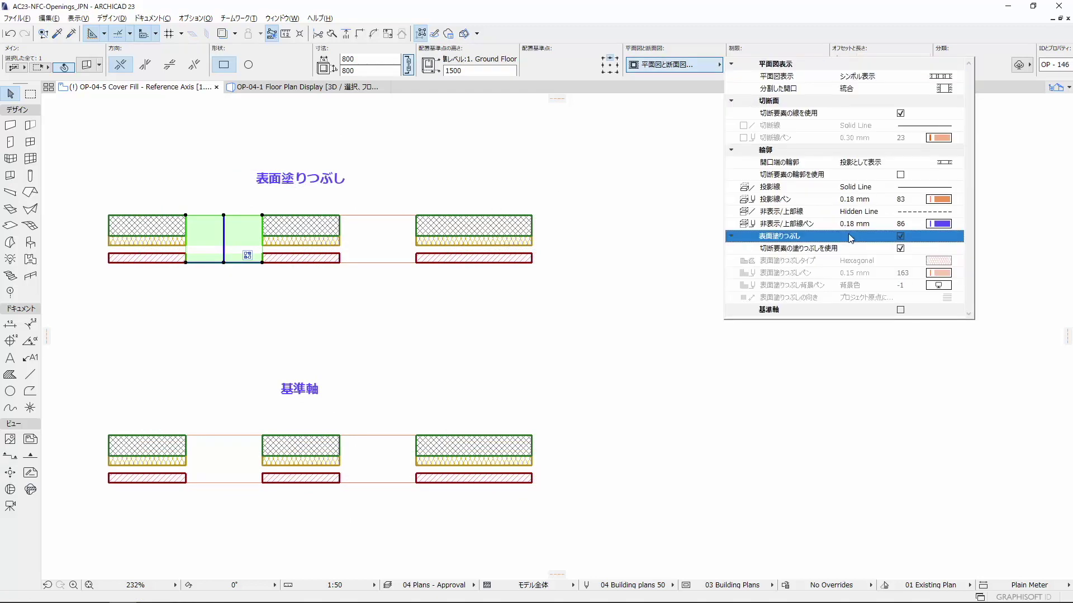
{"action": "left_click", "coordinate": [872, 250]}
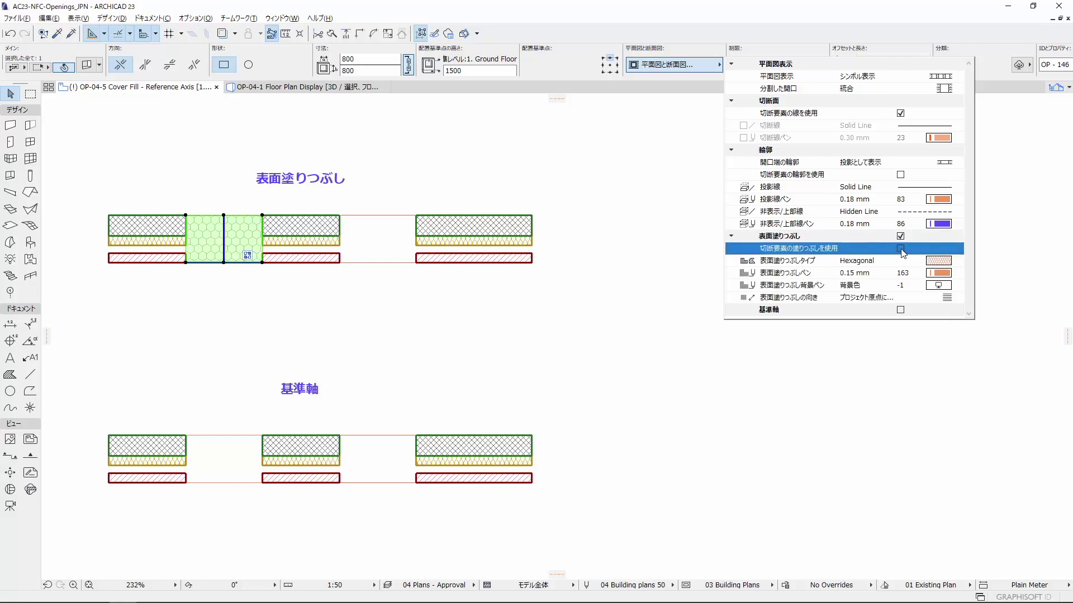
{"action": "left_click", "coordinate": [900, 249]}
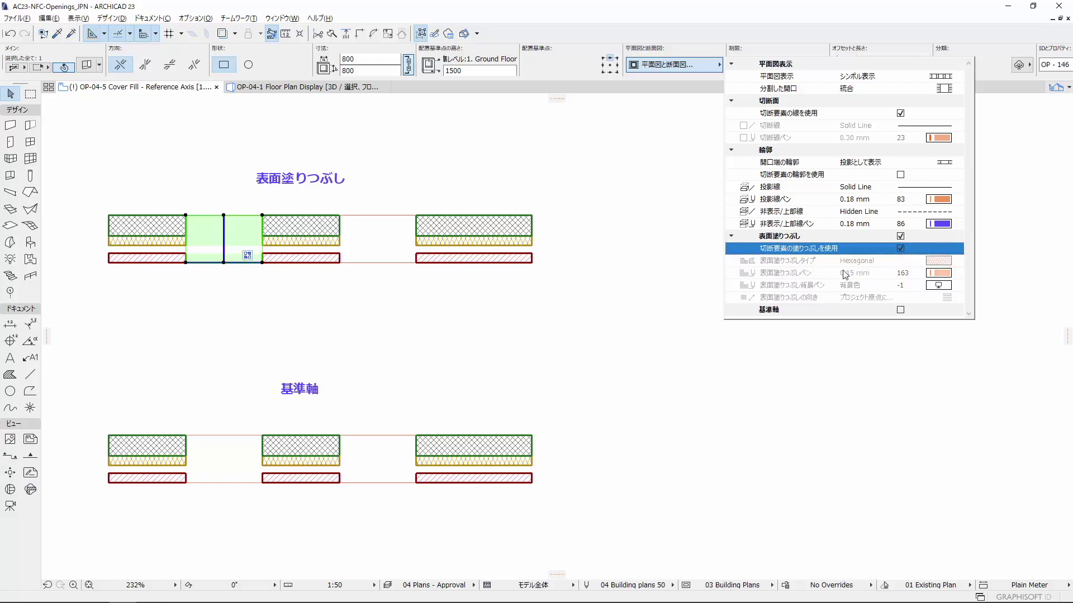
{"action": "left_click", "coordinate": [630, 312]}
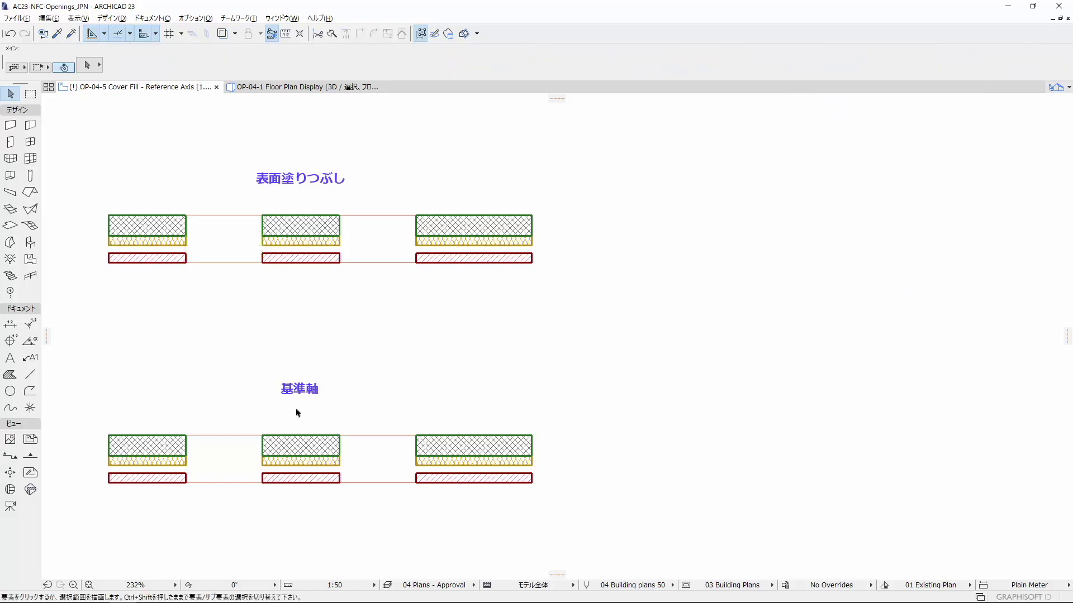
Turn on the lower opening's reference axis with Tiny Dashed lines and 300 overhang
{"action": "left_click", "coordinate": [265, 440]}
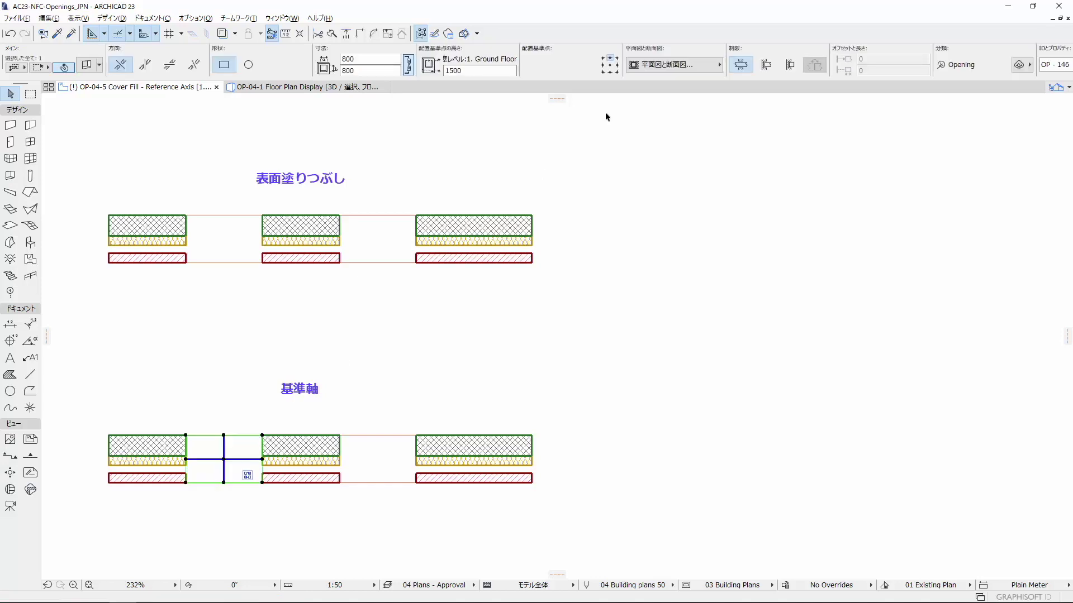
{"action": "left_click", "coordinate": [670, 64]}
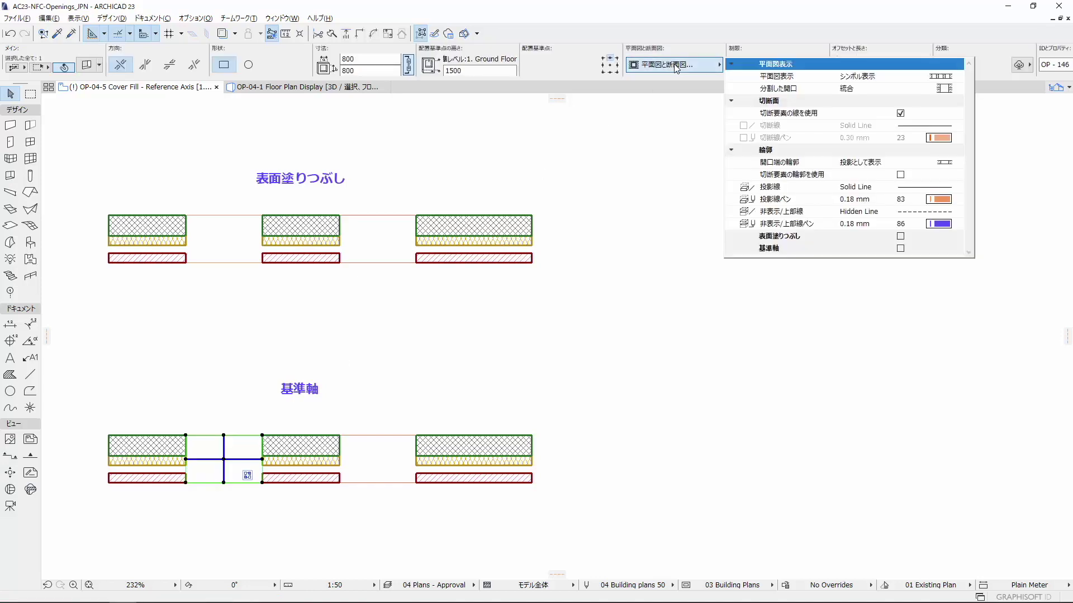
{"action": "left_click", "coordinate": [900, 248]}
{"action": "left_click", "coordinate": [902, 261]}
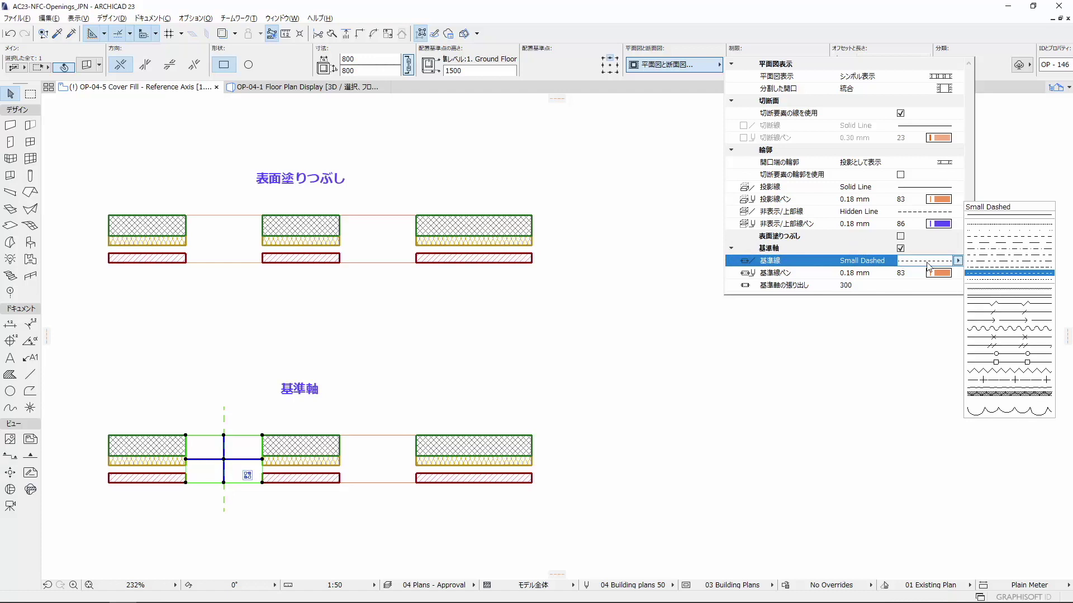
{"action": "left_click", "coordinate": [975, 283]}
{"action": "left_click", "coordinate": [879, 285]}
{"action": "type", "text": "150"}
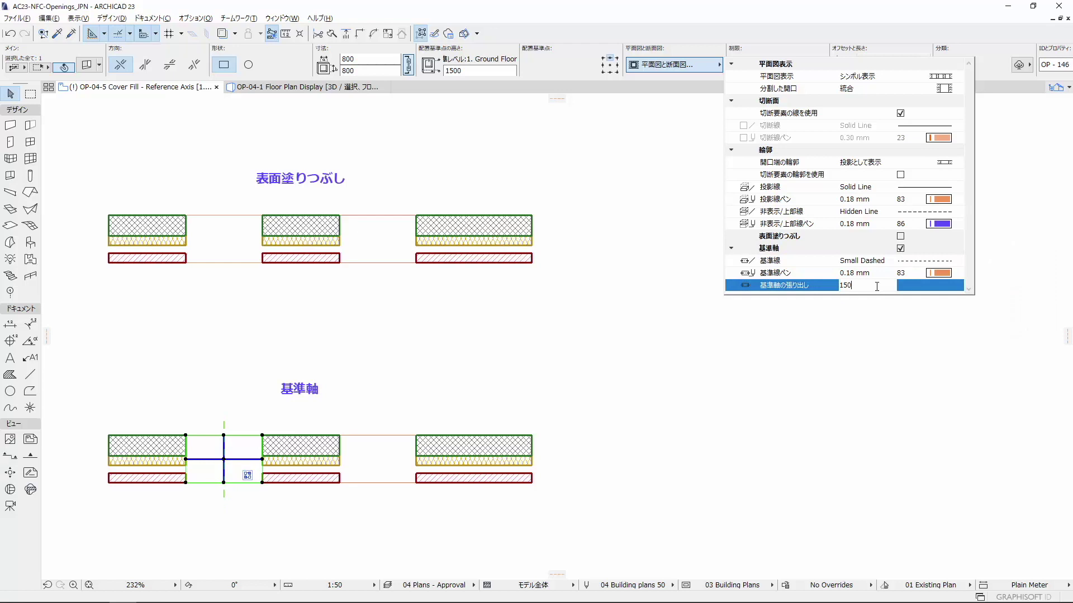
{"action": "key", "text": "BackSpace"}
{"action": "key", "text": "BackSpace"}
{"action": "key", "text": "BackSpace"}
{"action": "type", "text": "30"}
{"action": "key", "text": "Return"}
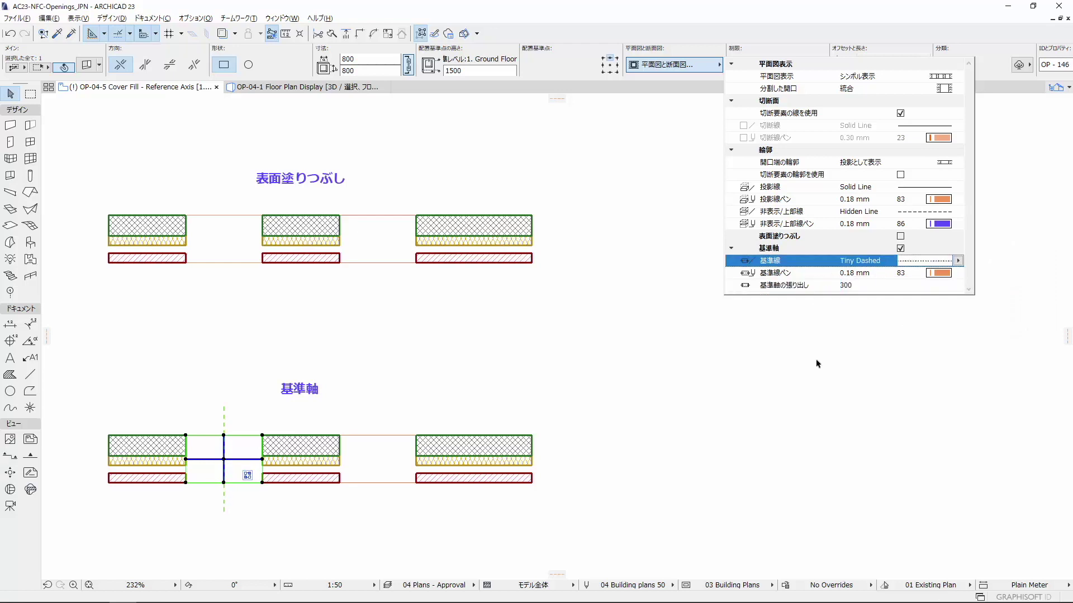